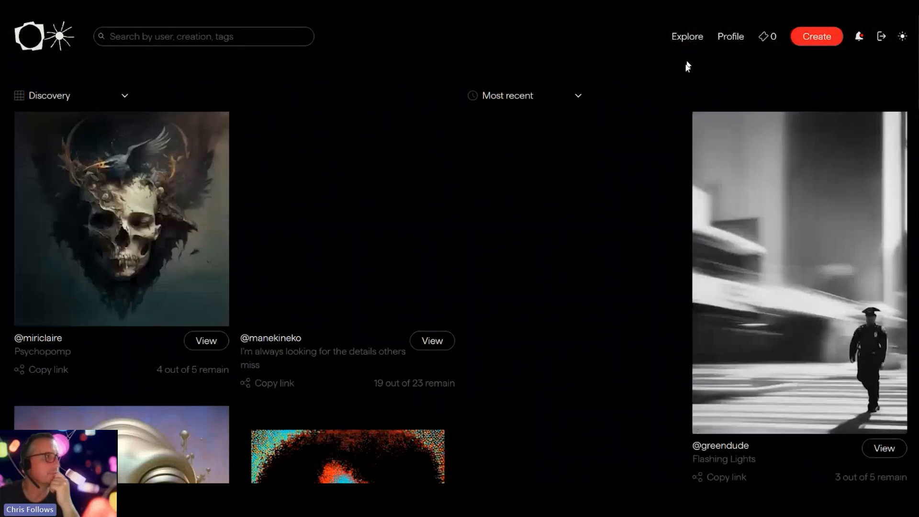
Step: Browse the artworks in the Discovery gallery
scroll(565, 345, down, 2)
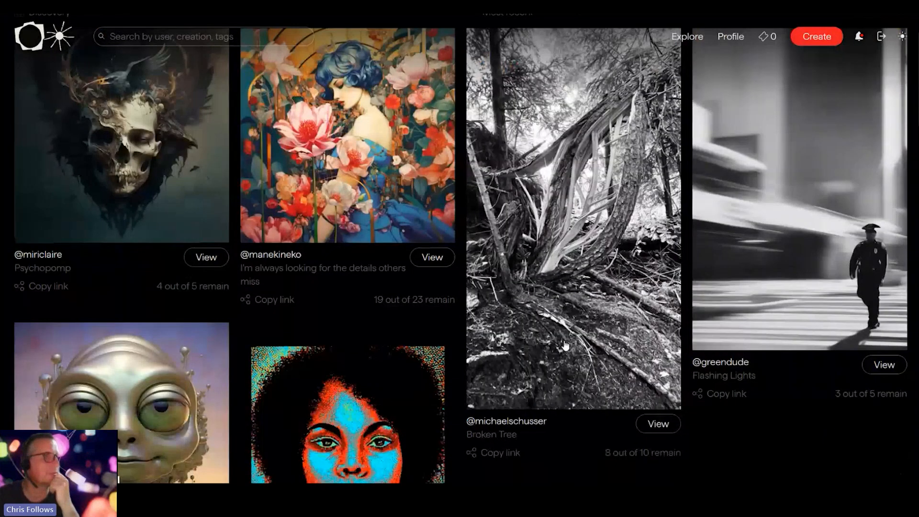
scroll(565, 346, down, 1)
scroll(572, 332, down, 3)
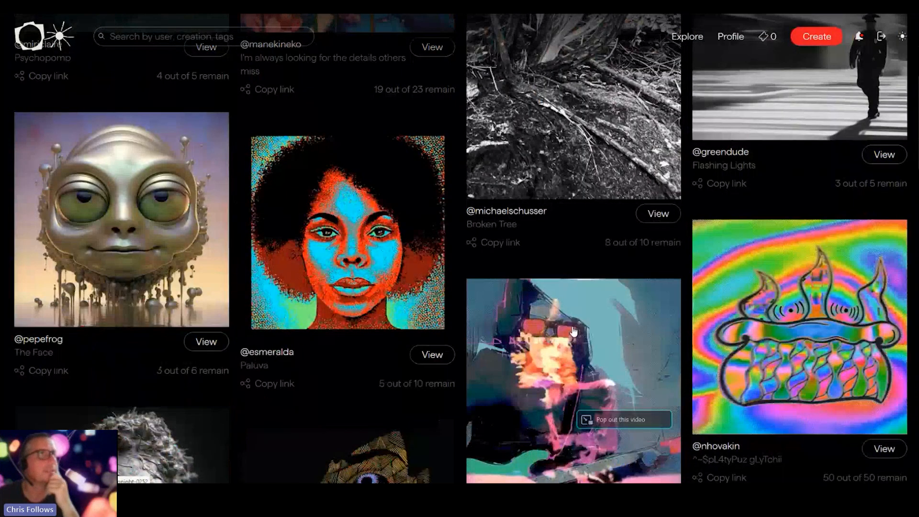
scroll(573, 331, down, 4)
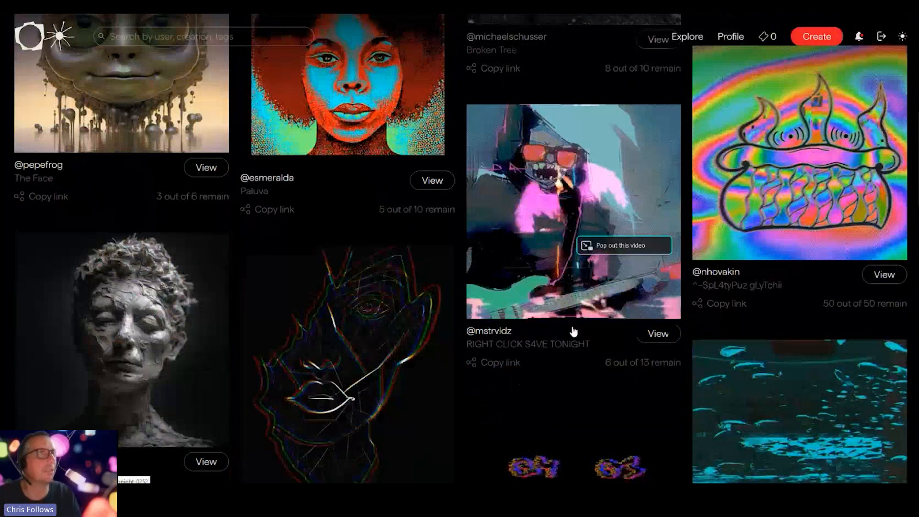
scroll(573, 331, up, 10)
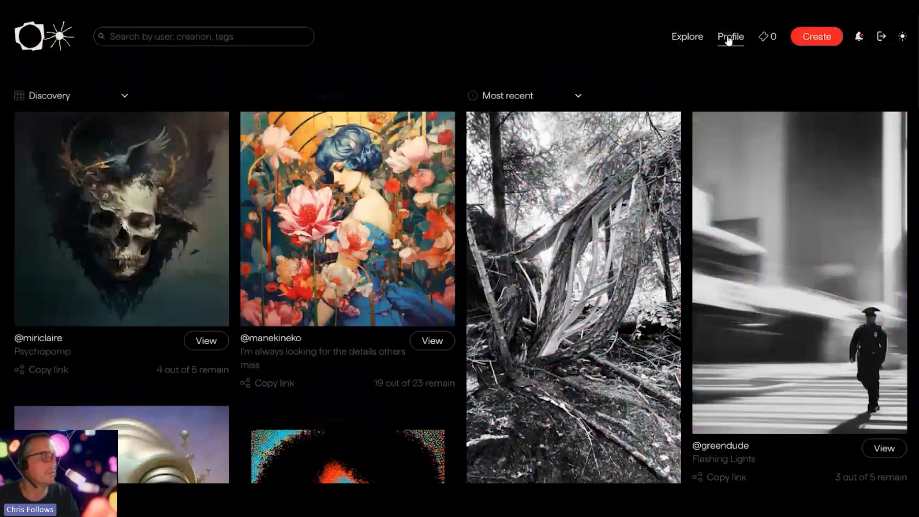
Step: Open the account's profile page and check the mint pass information and the notifications
click(727, 38)
scroll(661, 315, down, 2)
scroll(650, 302, up, 4)
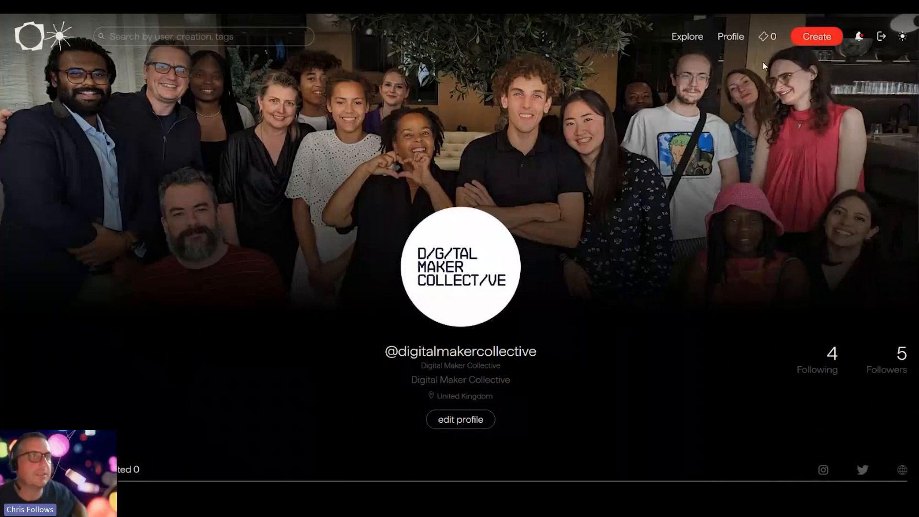
mouse_move(766, 36)
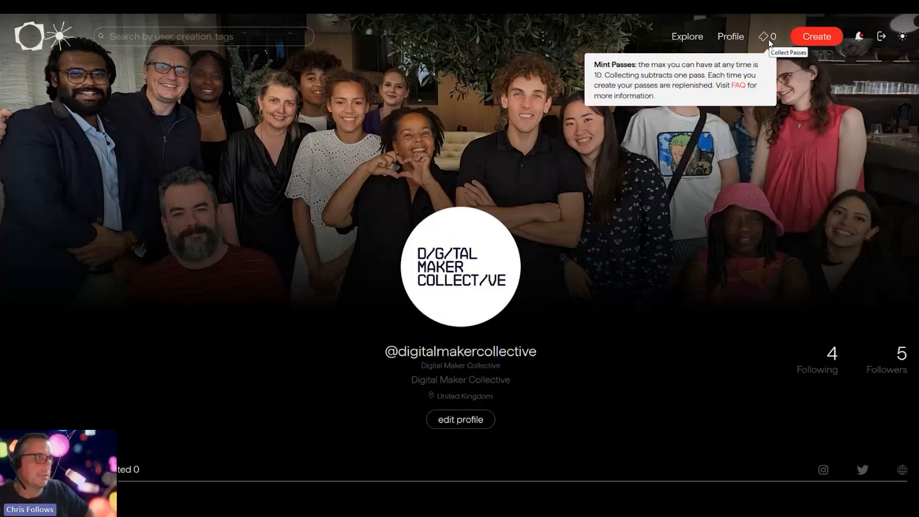
click(859, 38)
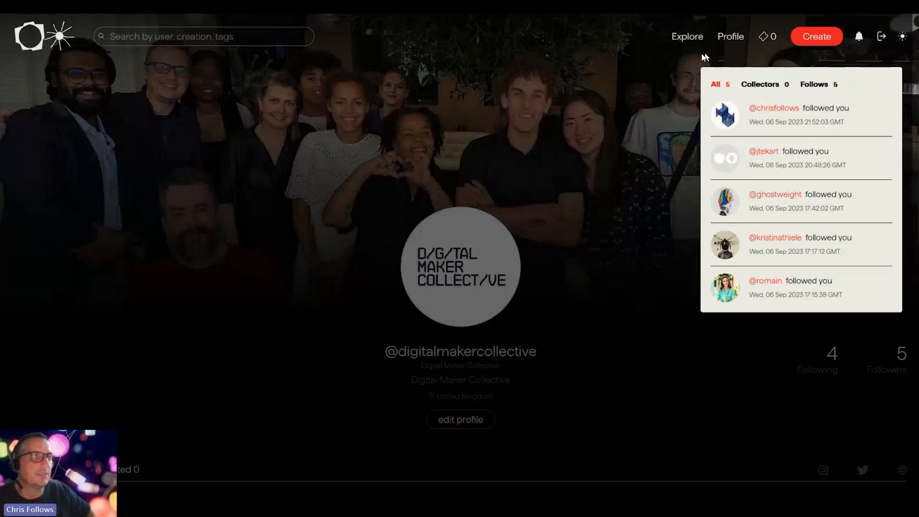
click(616, 81)
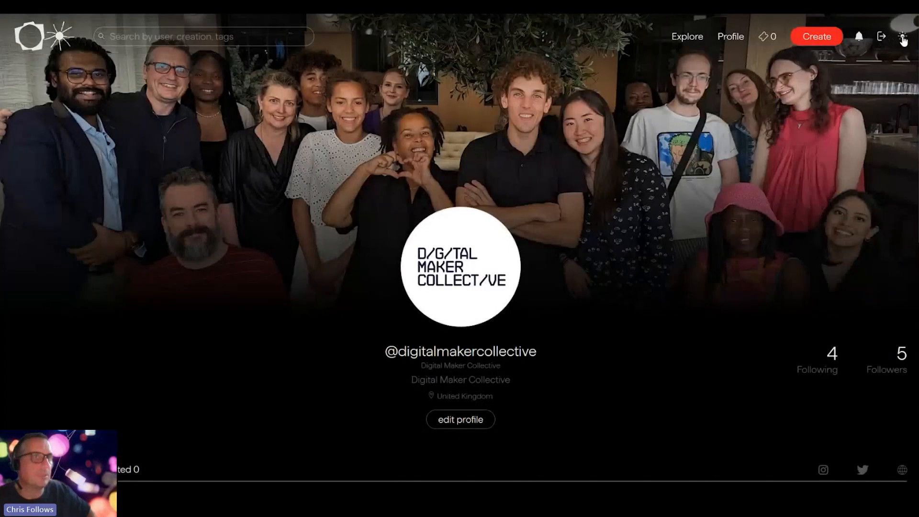
click(902, 37)
click(902, 37)
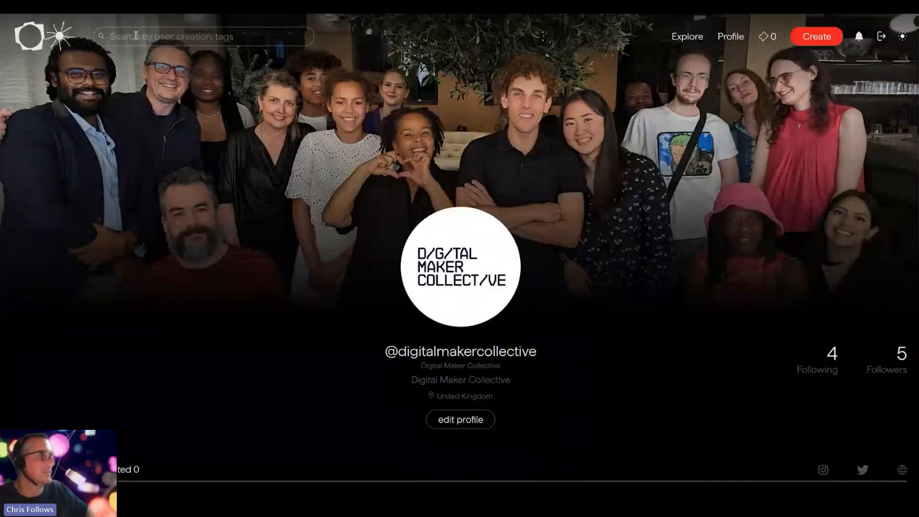
click(135, 34)
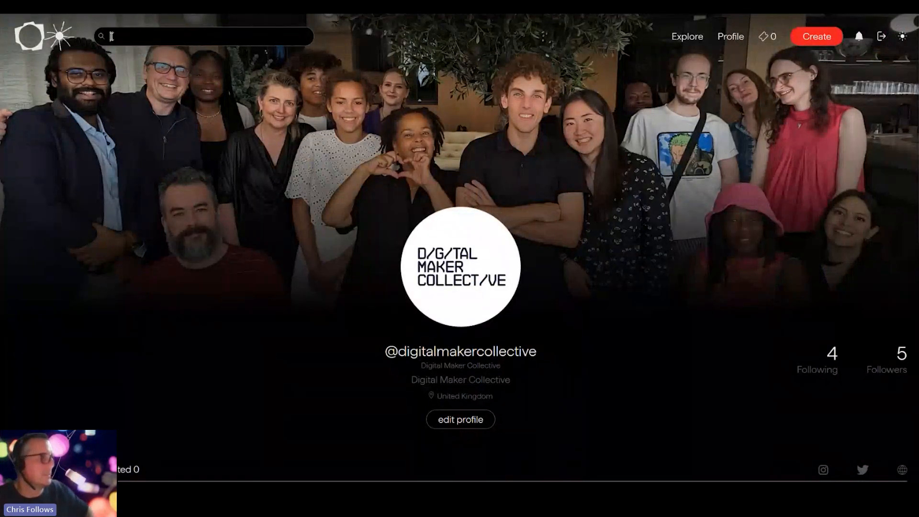
click(525, 123)
scroll(679, 190, down, 2)
scroll(679, 191, up, 2)
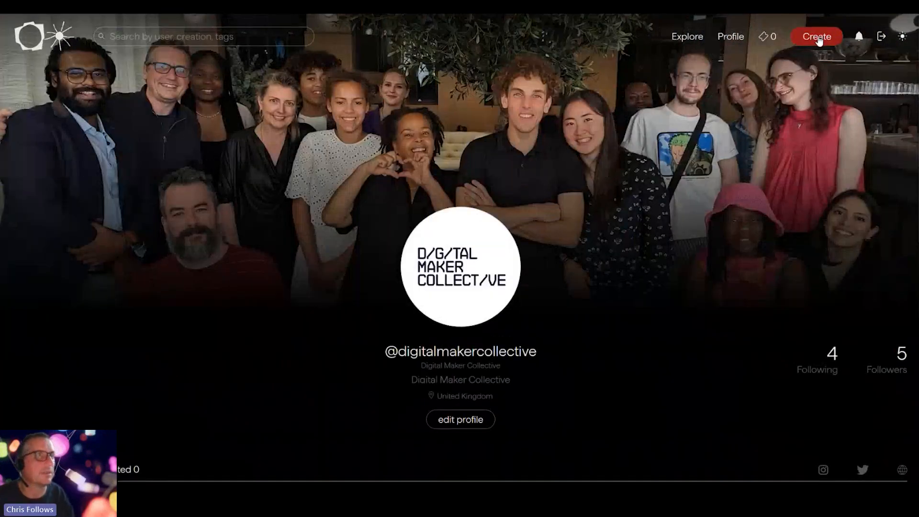
Step: Start a new creation and review the standard contract's name, token standard and royalties
click(816, 37)
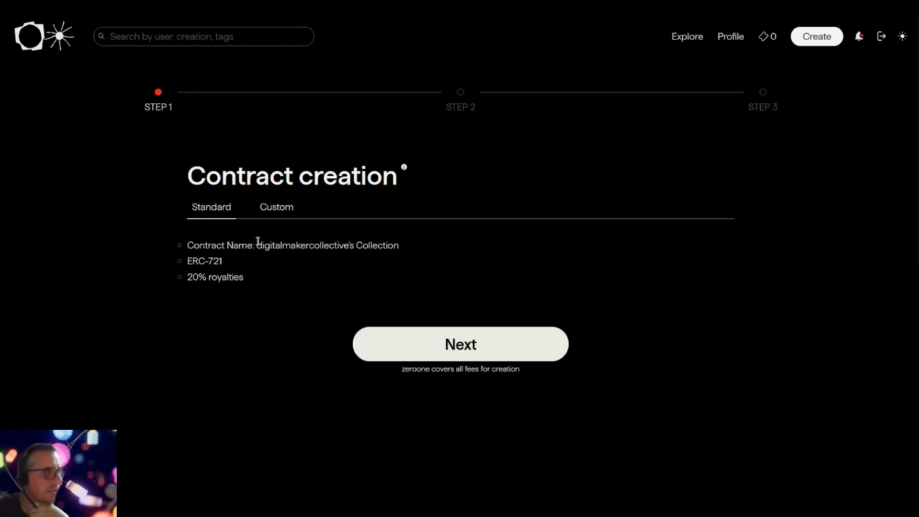
drag(258, 244, 397, 261)
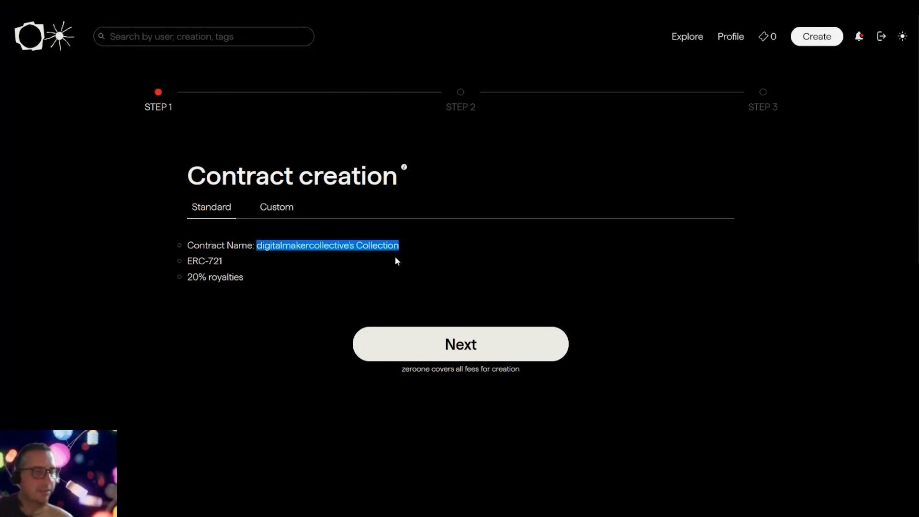
drag(223, 262, 189, 260)
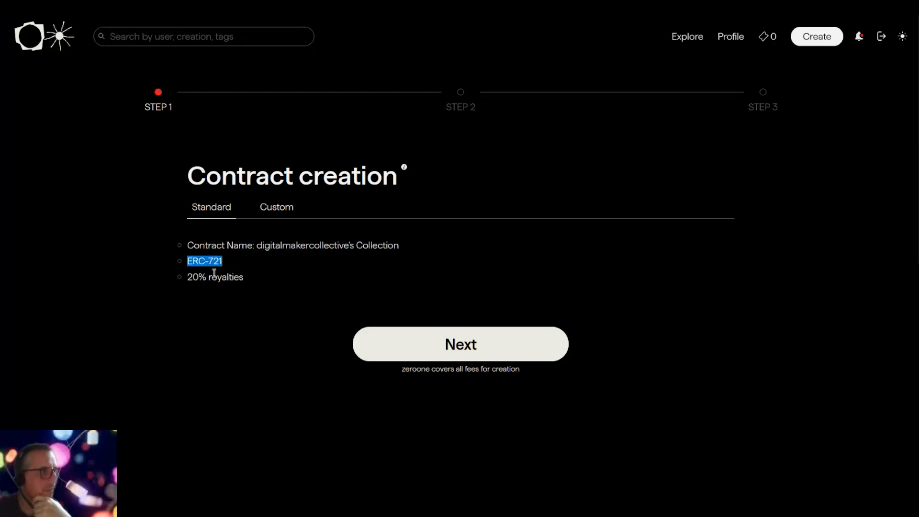
drag(246, 278, 187, 278)
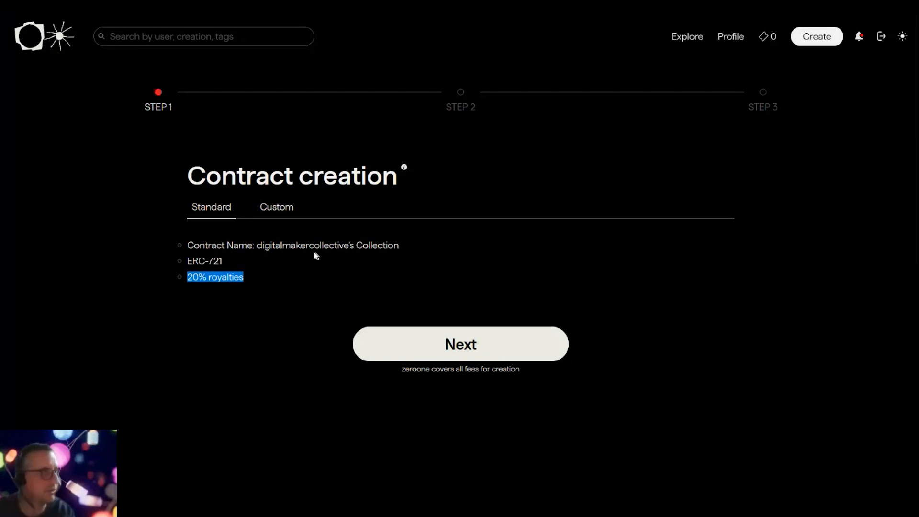
click(286, 270)
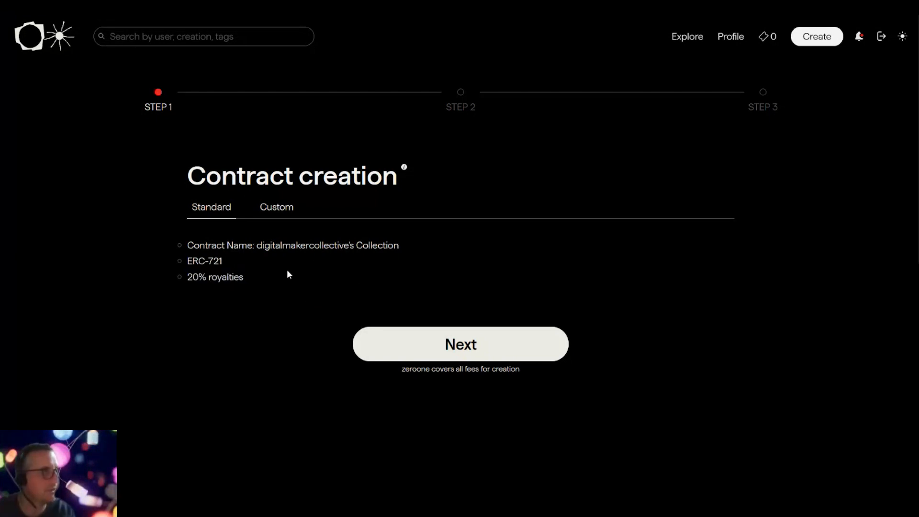
Step: Switch to a custom contract and name it Digital Maker Collective (DMC)
click(282, 213)
click(240, 271)
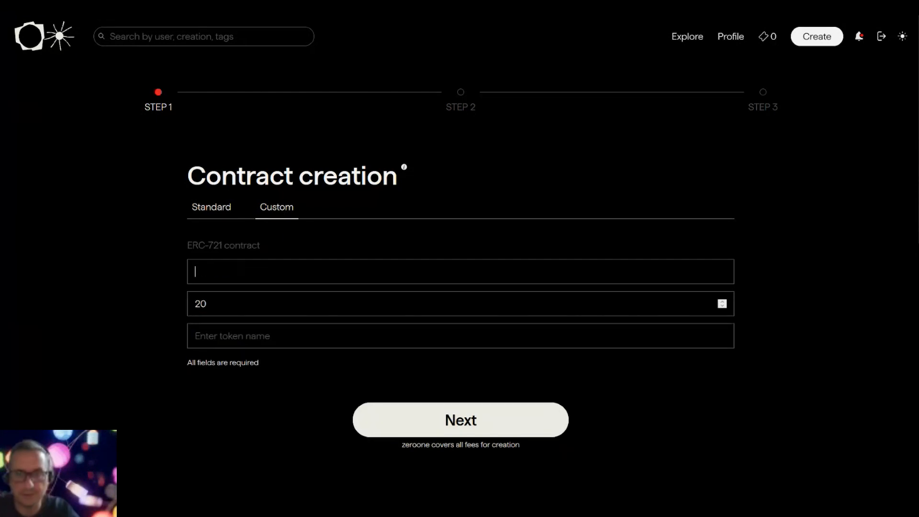
key(super)
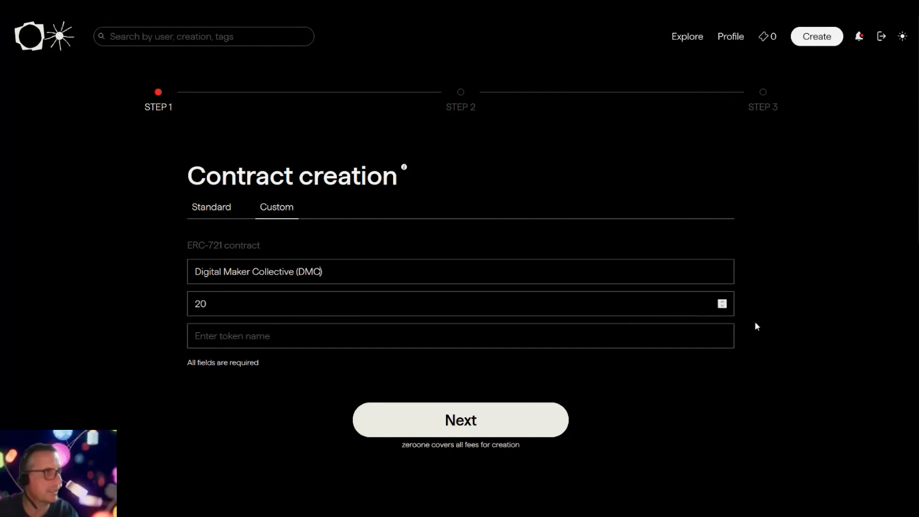
Step: Lower the custom contract's royalty percentage to 0
click(722, 302)
click(722, 302)
click(722, 302)
double_click(722, 302)
click(722, 302)
click(722, 302)
click(722, 301)
click(723, 301)
click(722, 301)
click(722, 301)
click(722, 301)
click(722, 301)
click(722, 302)
click(722, 301)
click(722, 301)
click(722, 301)
click(722, 302)
click(722, 301)
click(722, 302)
double_click(722, 302)
click(723, 301)
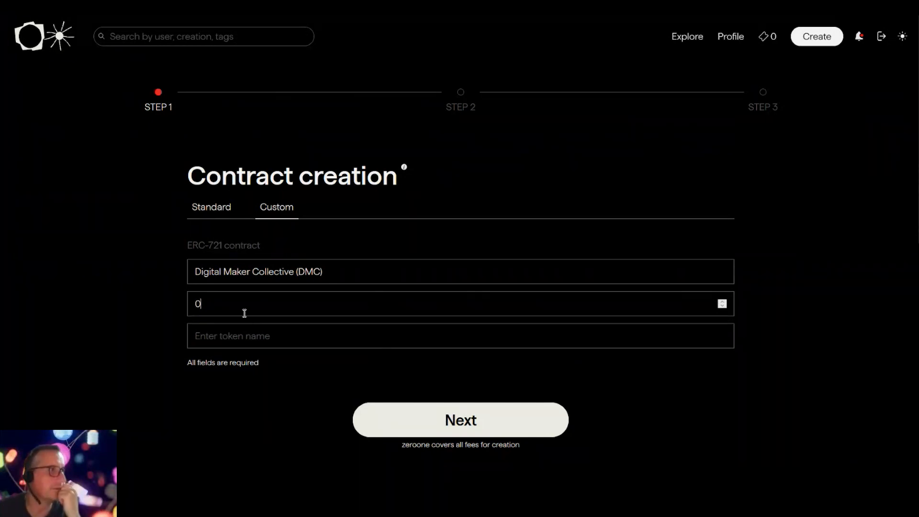
Step: Enter DMC as the contract's token name and try to proceed to the next stage
click(221, 338)
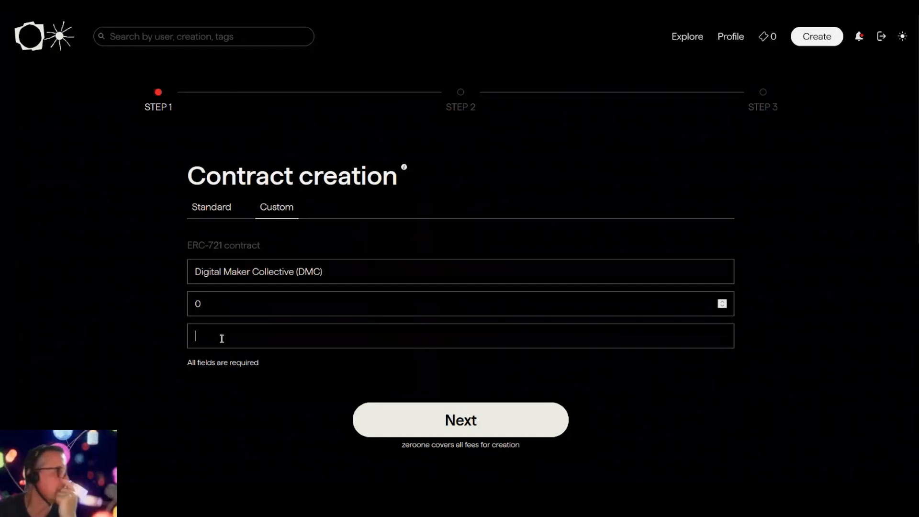
click(258, 311)
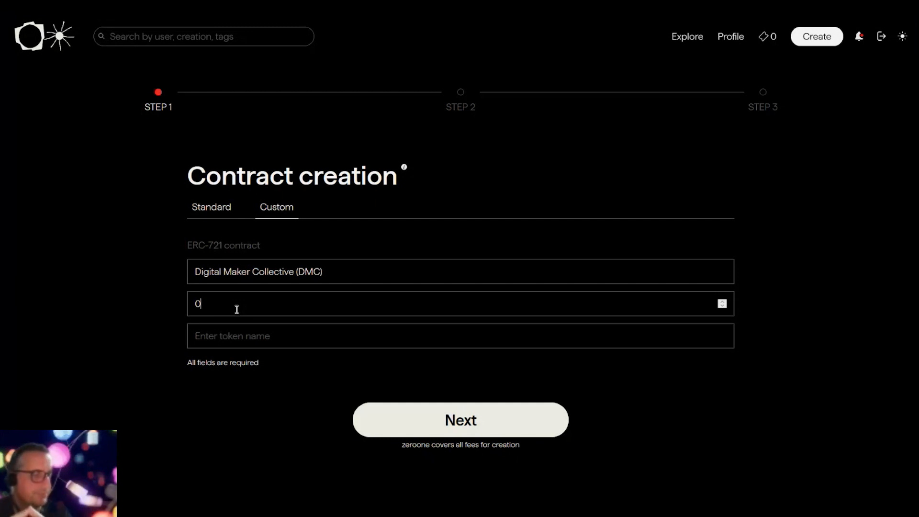
click(197, 336)
text(DMC)
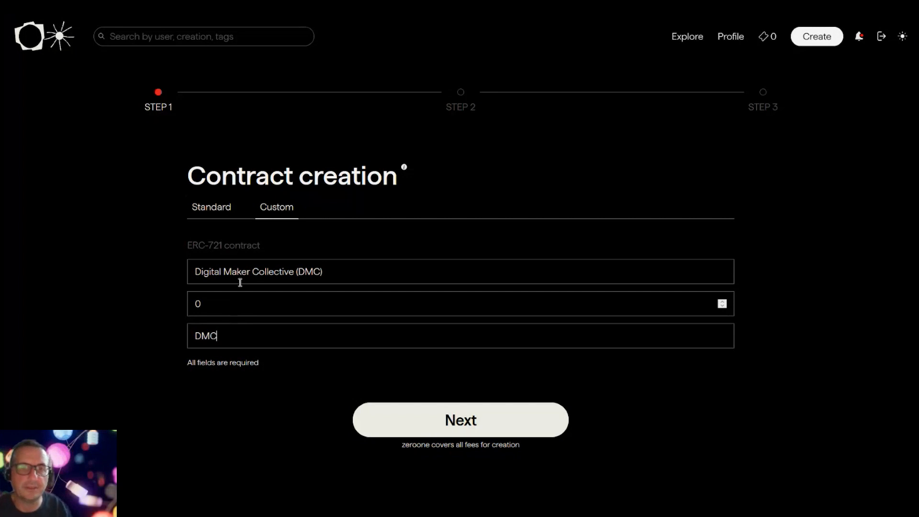
scroll(486, 371, down, 1)
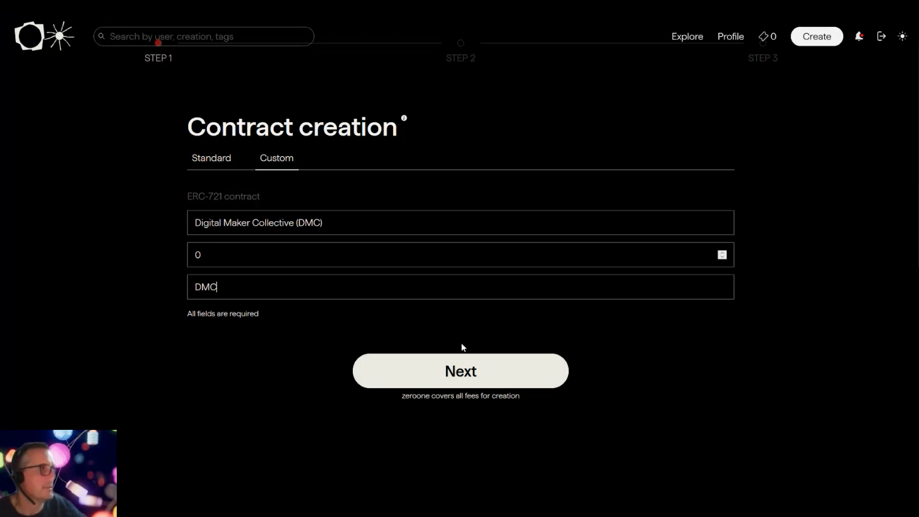
click(460, 363)
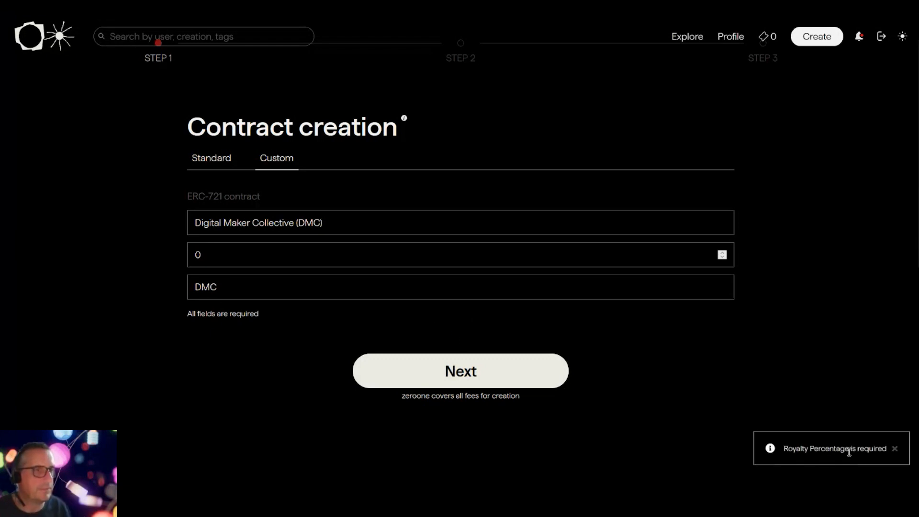
Step: Set the royalty percentage to 1, submit the custom contract and confirm the signature request
click(222, 262)
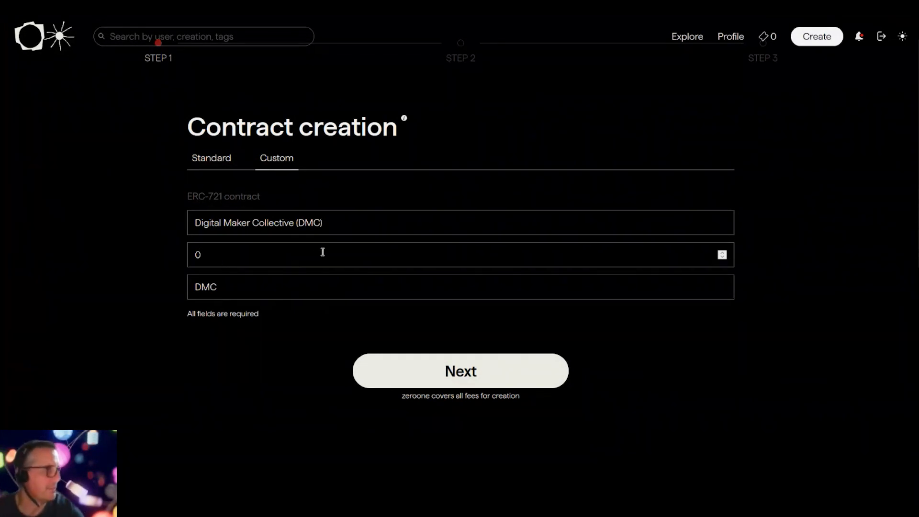
click(722, 252)
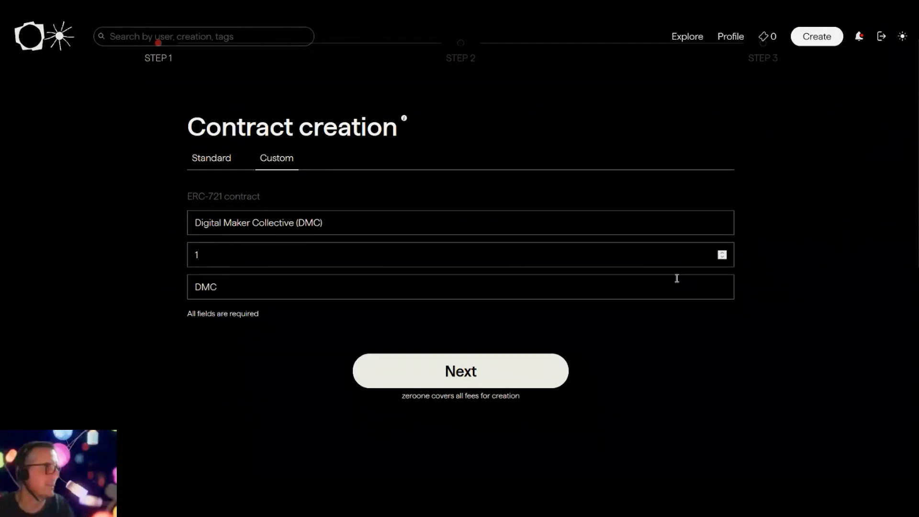
click(468, 372)
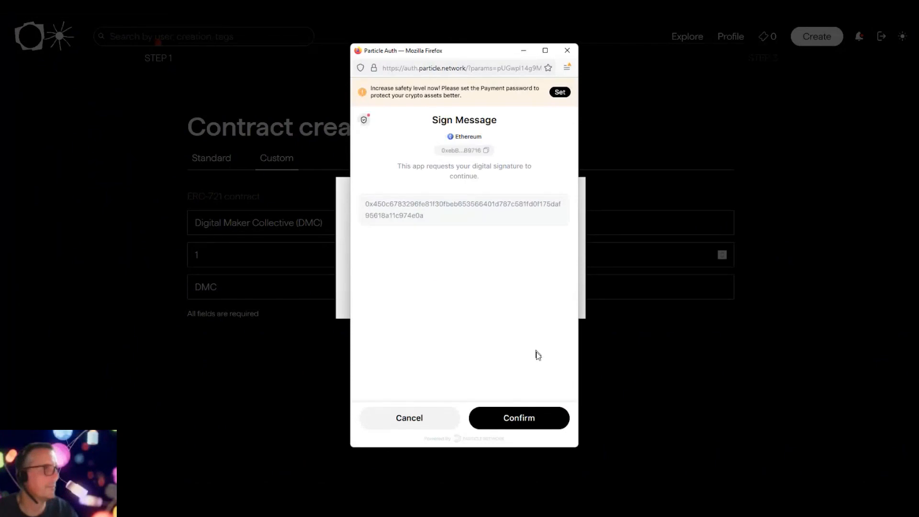
click(524, 419)
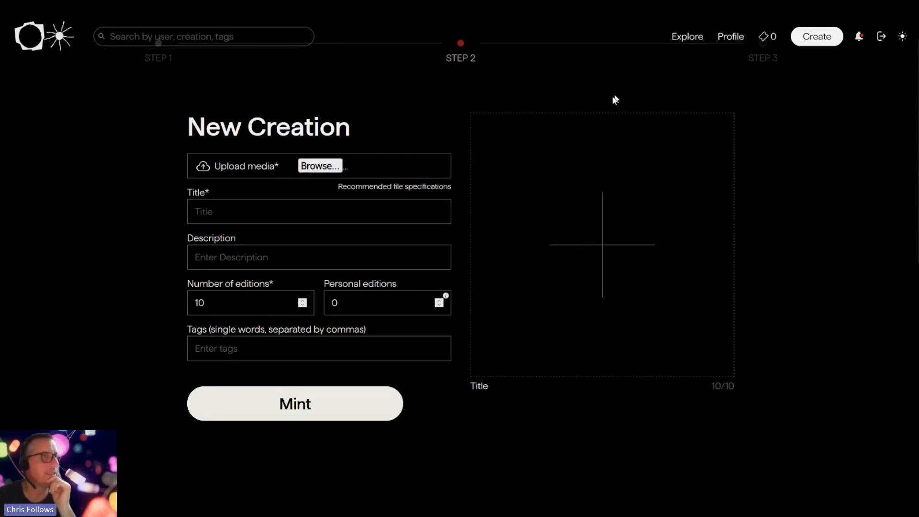
Step: Upload the Digital Maker Collective logo image as the media and title the creation DMC Event Case
scroll(444, 245, up, 2)
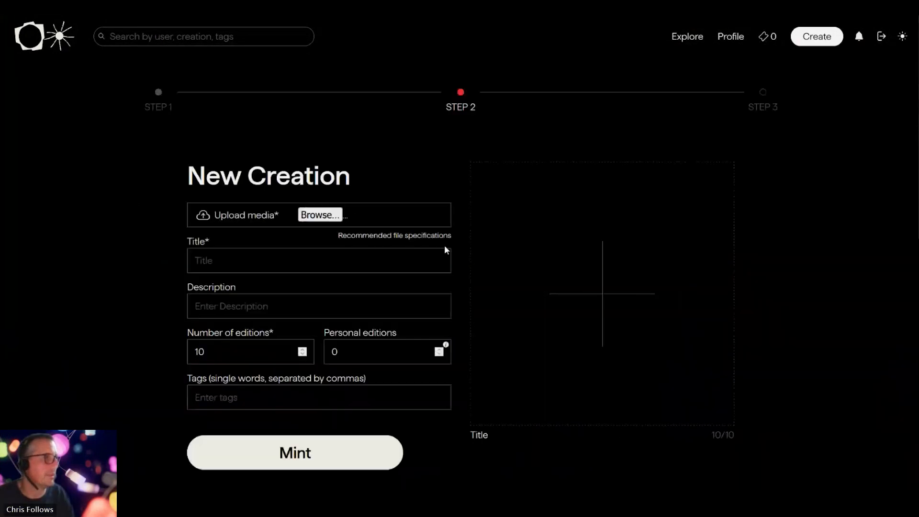
click(320, 217)
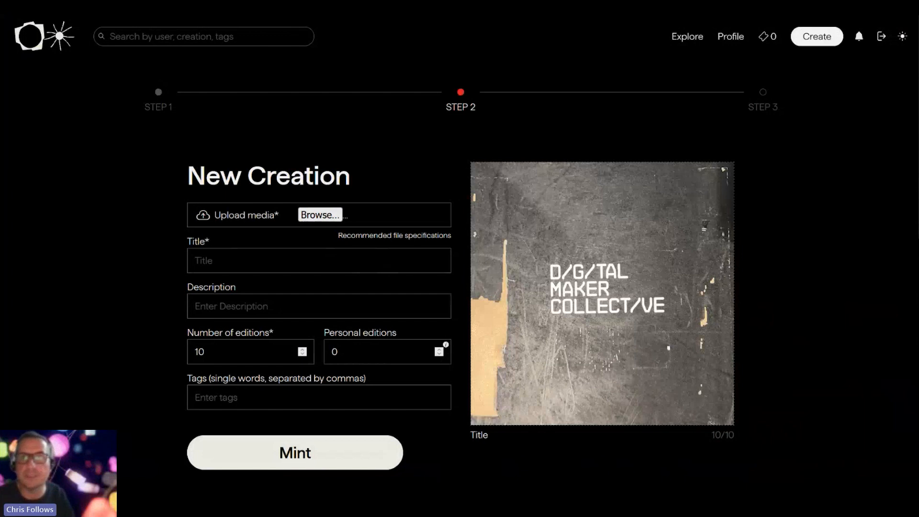
click(214, 262)
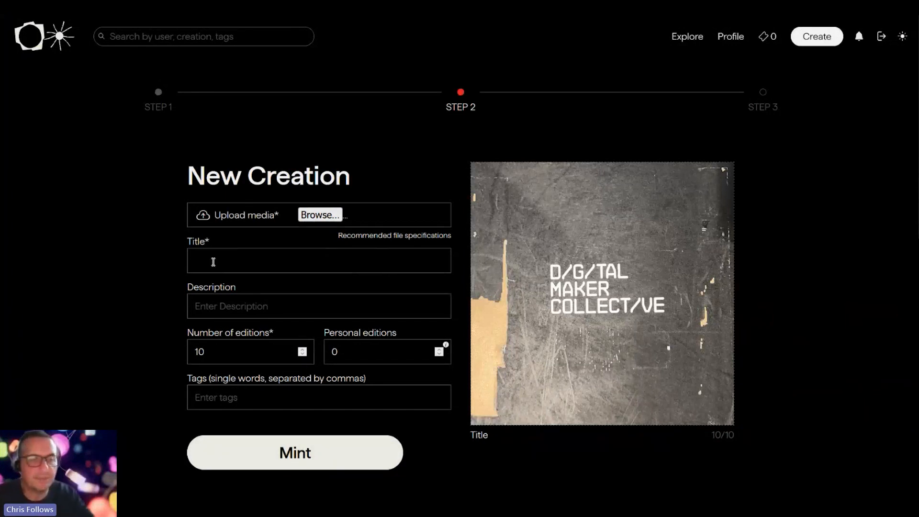
text(DMC Event Case)
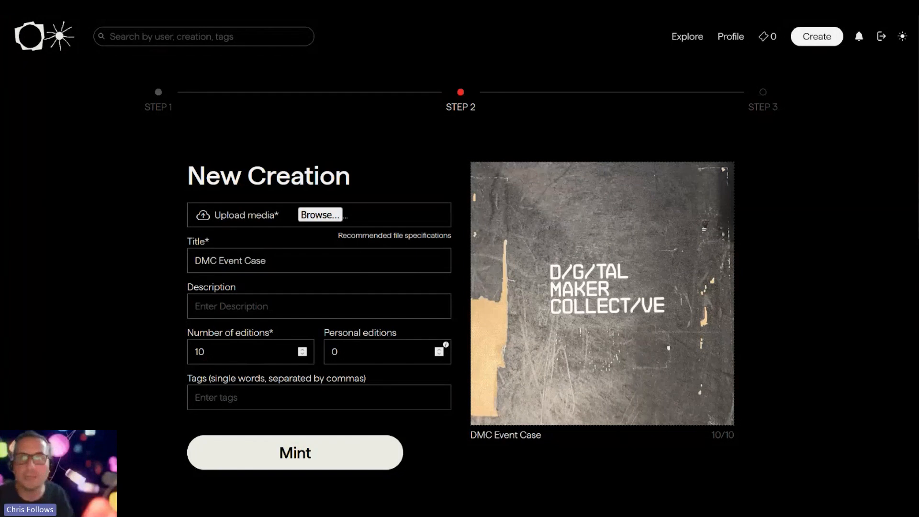
Step: Fill in the creation's description, ending with "Digital Maker Collective (DMC) Web3 meet weekly as a community"
click(210, 309)
key(ctrl+v)
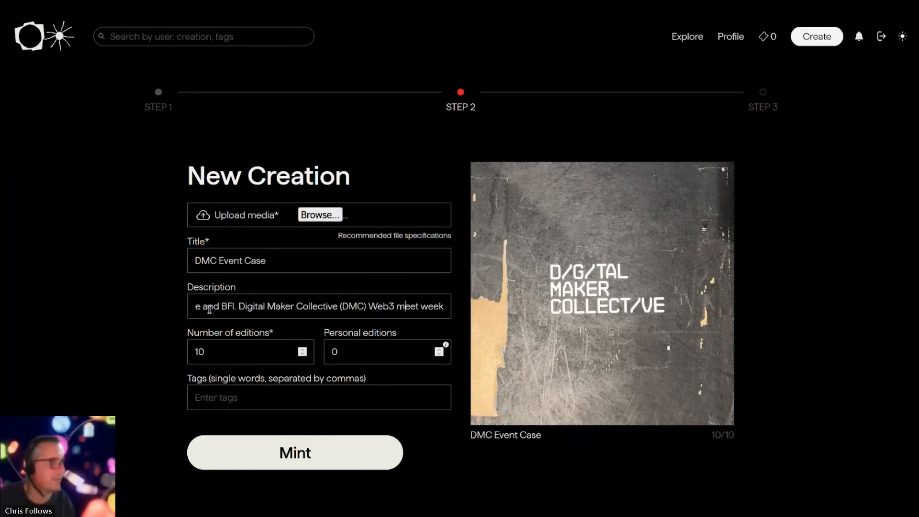
text(ly as a community)
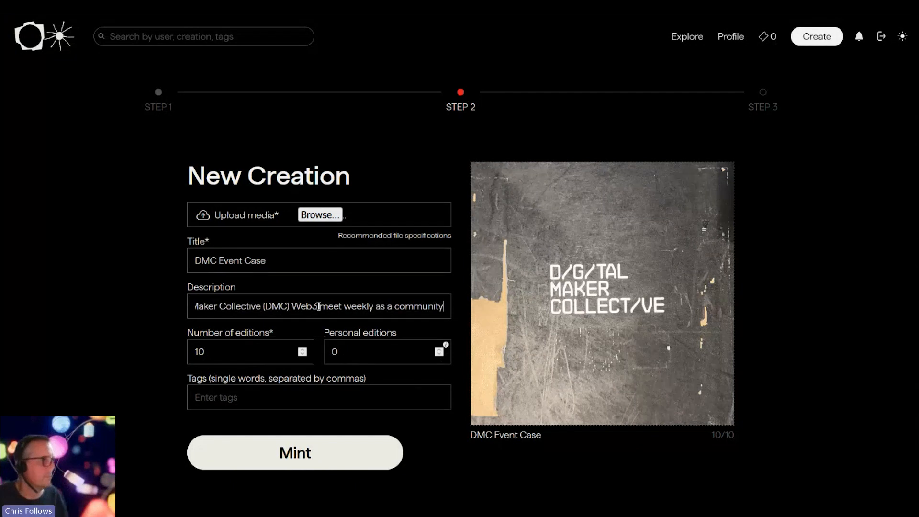
Step: Set the creation's number of editions to 100 and its personal editions to 25
click(226, 350)
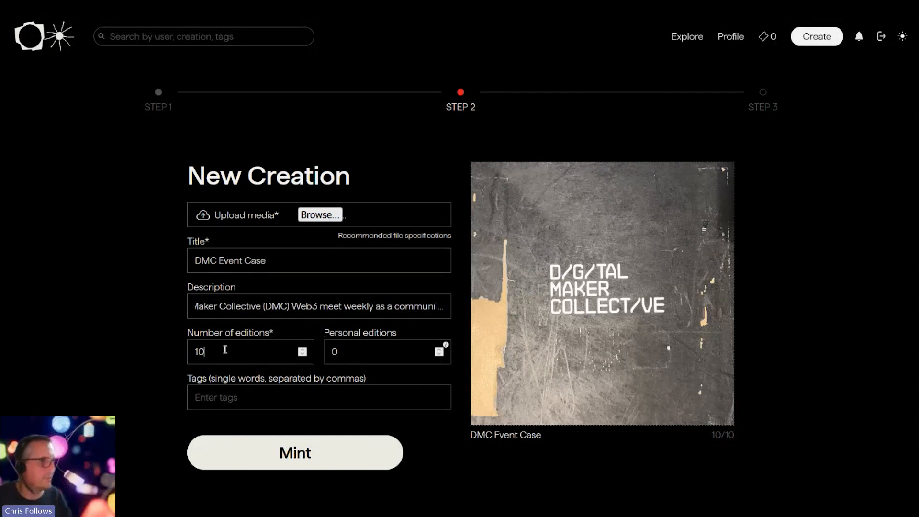
text(0)
key(Tab)
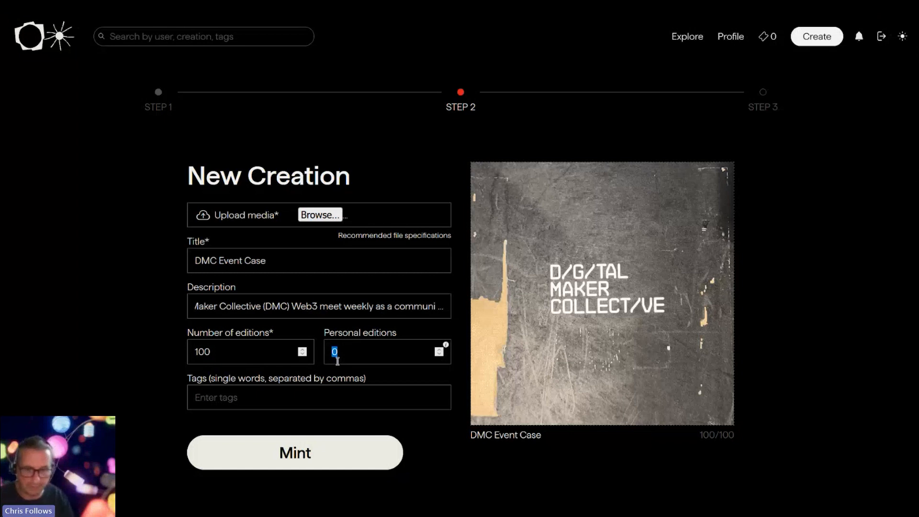
text(25)
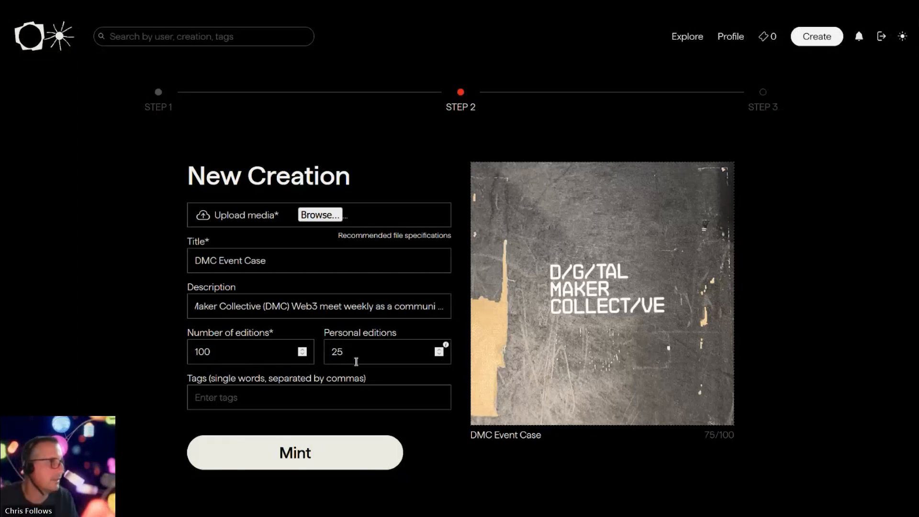
Step: Tag the creation with DigitalMakerCollective, DMC, Digital, Maker, Collective
click(241, 401)
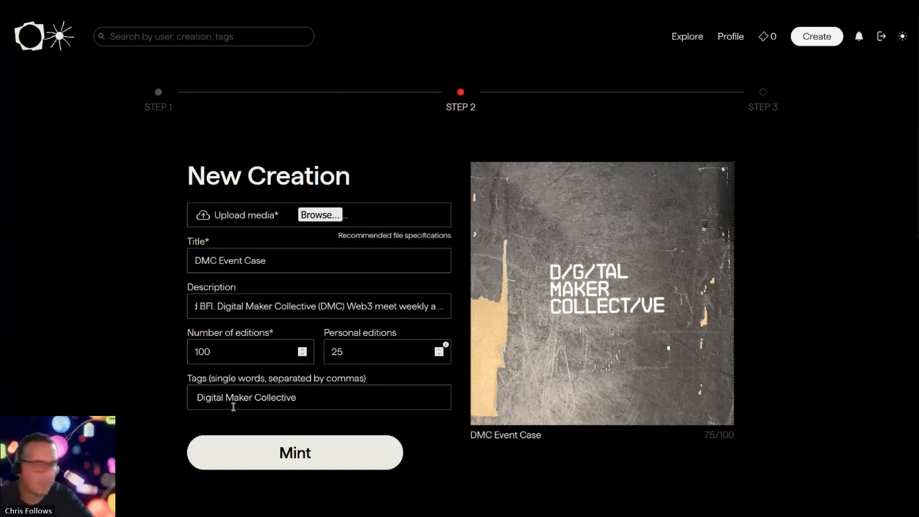
key(BackSpace)
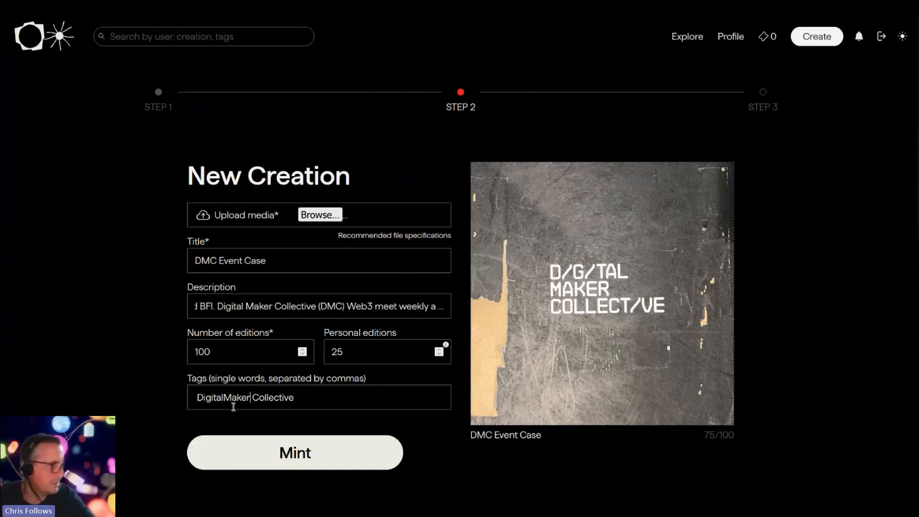
key(BackSpace)
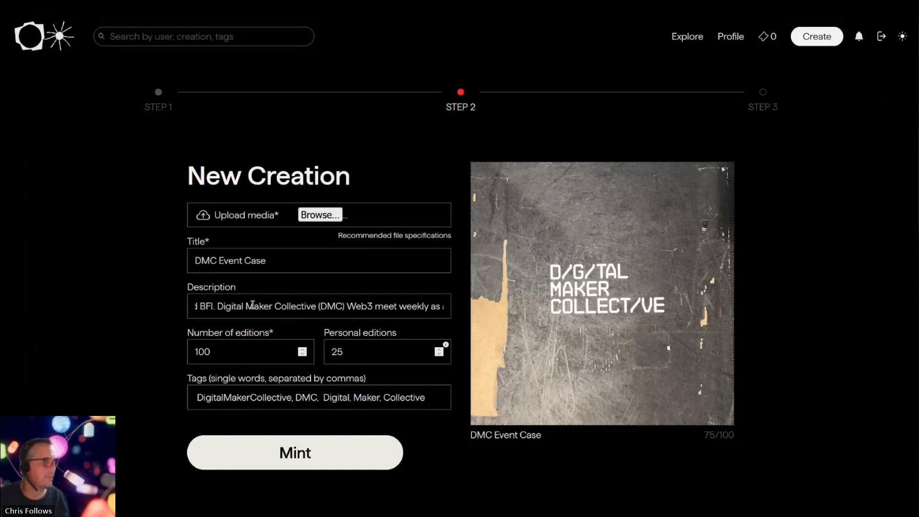
click(254, 306)
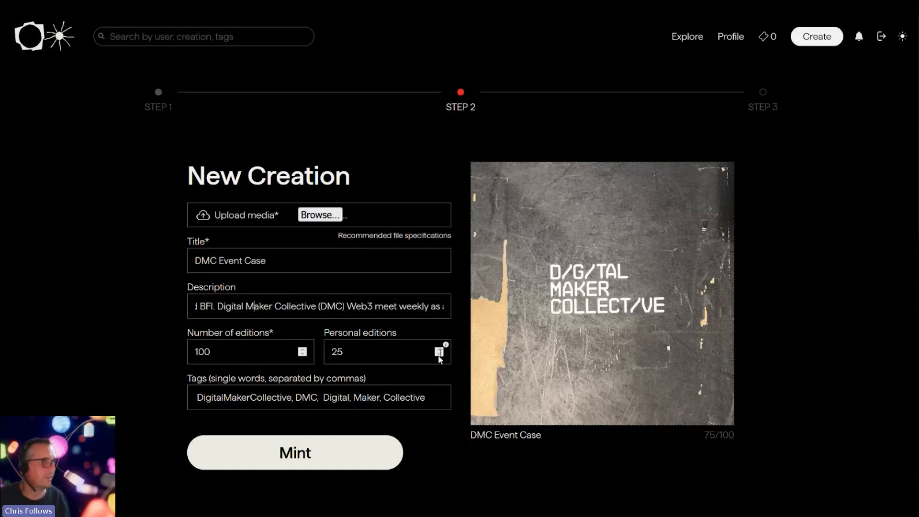
Step: Mint the DMC Event Case creation and approve the wallet's signature request
click(311, 454)
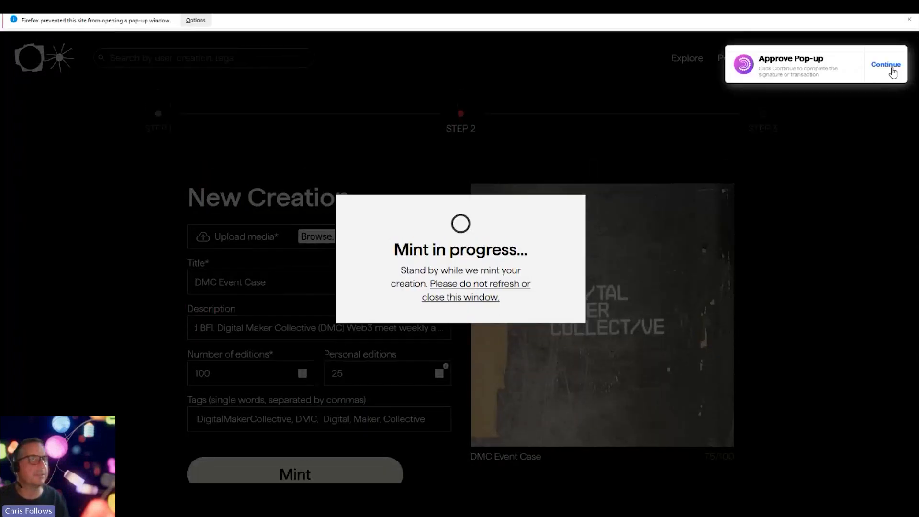
click(902, 64)
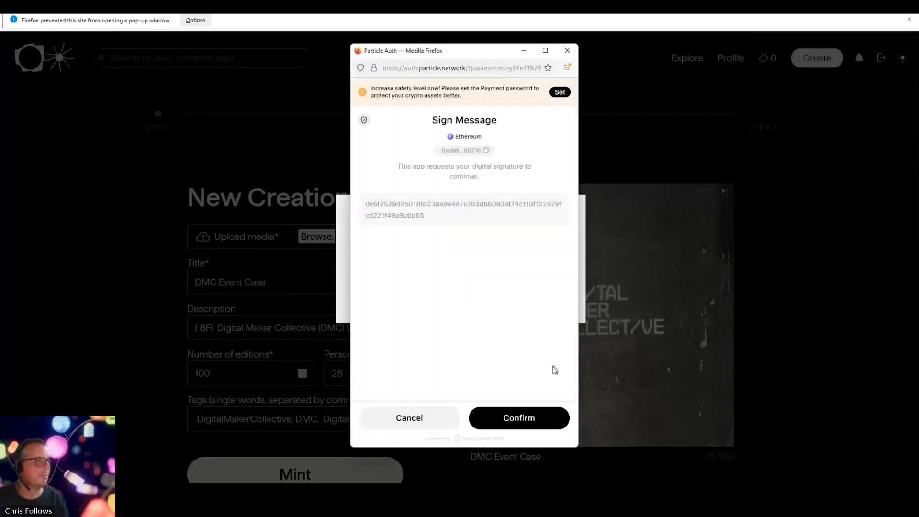
click(526, 417)
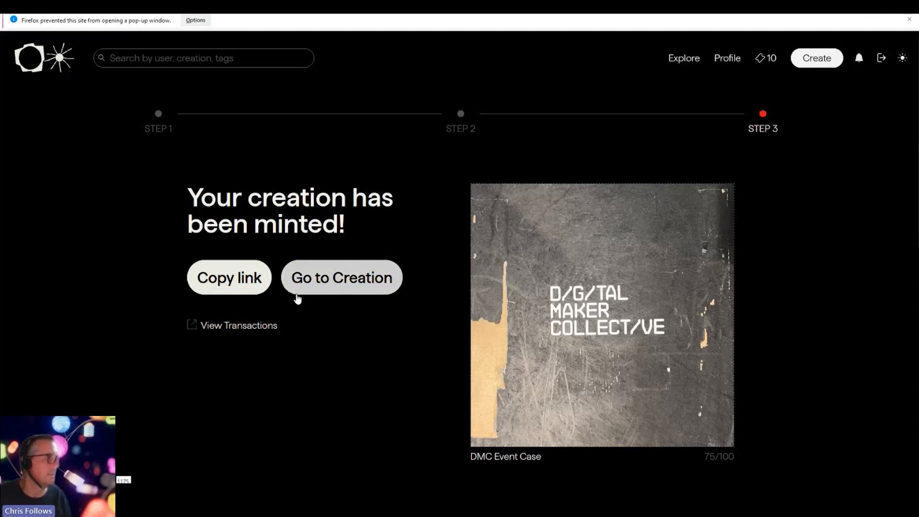
Step: Open the mint's transactions on Snowtrace in a separate tab, review the token transfers and return to the minted creation
right_click(196, 328)
click(208, 333)
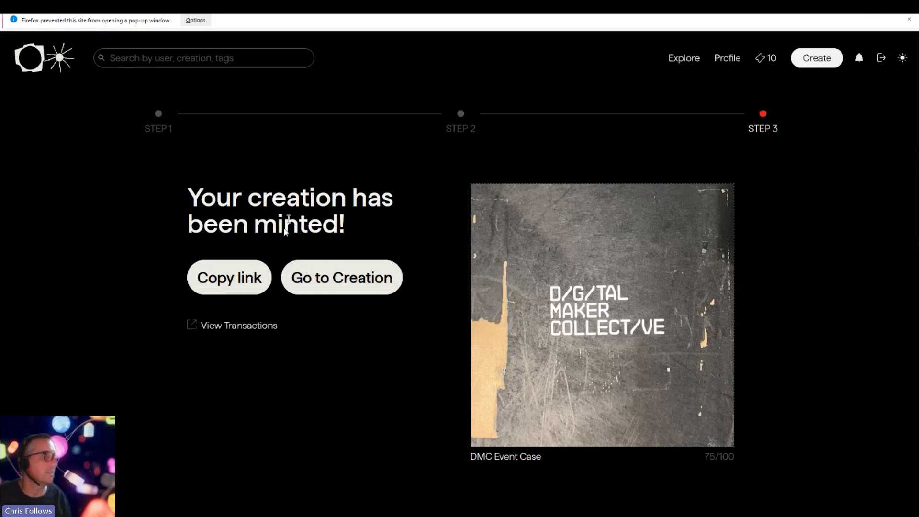
click(344, 7)
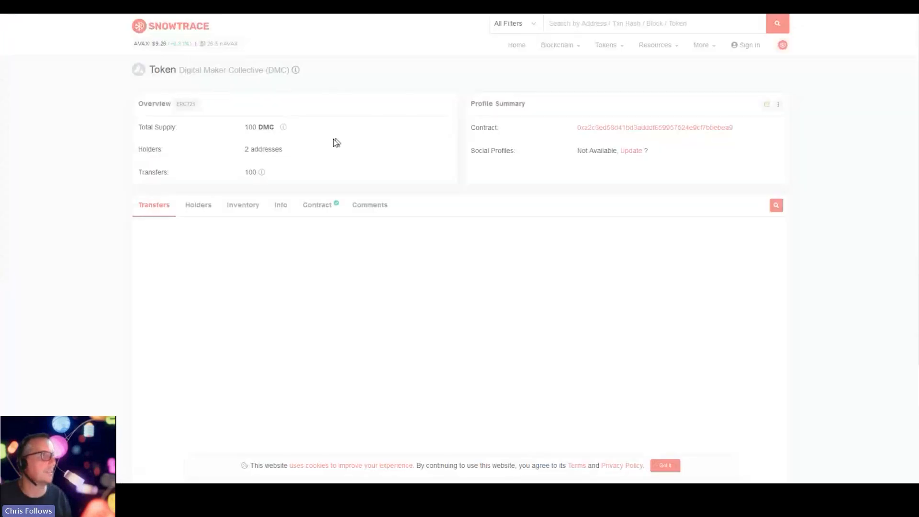
scroll(716, 273, down, 5)
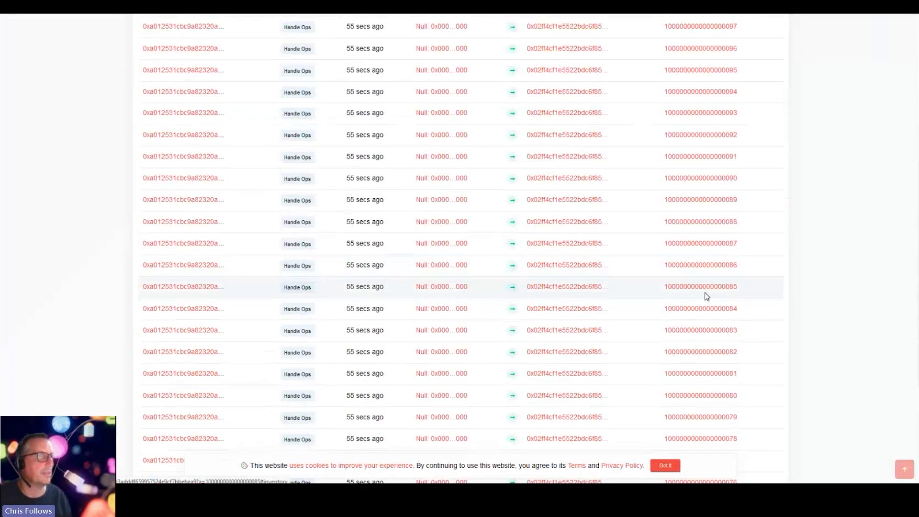
scroll(703, 295, up, 5)
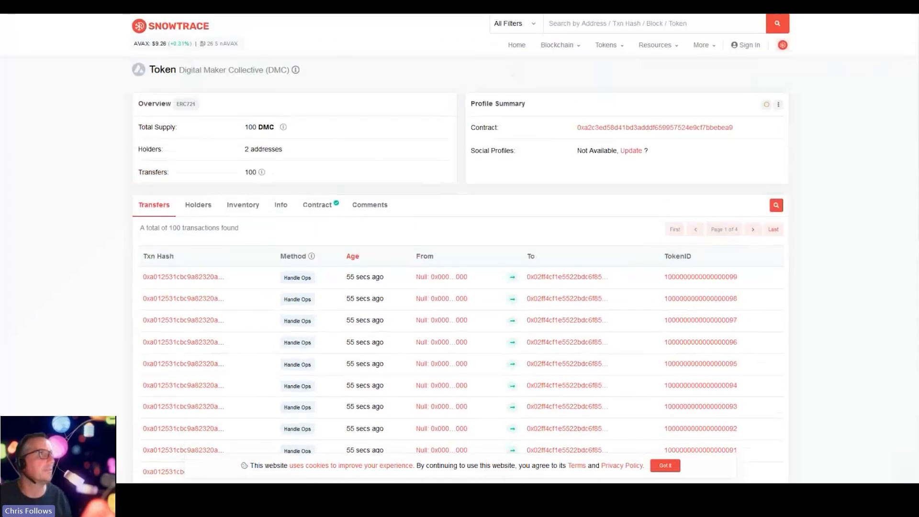
click(244, 6)
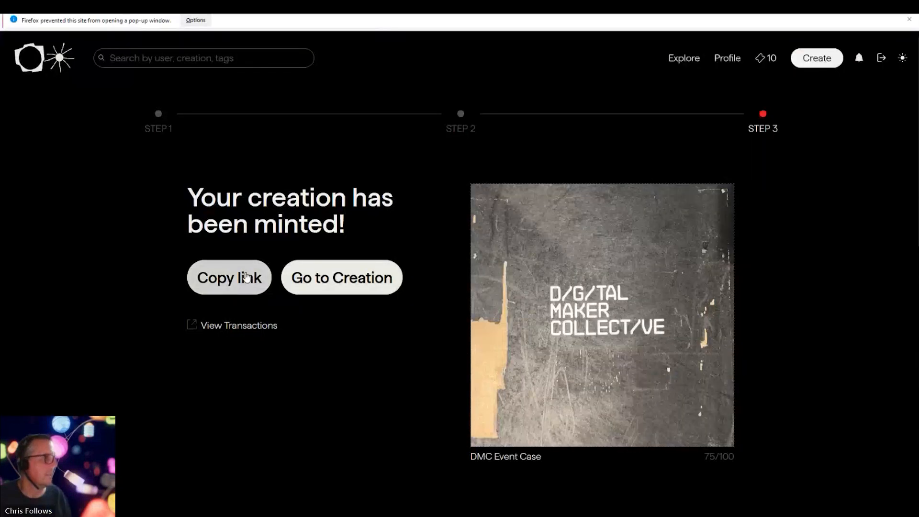
Step: Go to the minted DMC Event Case page and review its artwork, description, tags and edition details
click(323, 282)
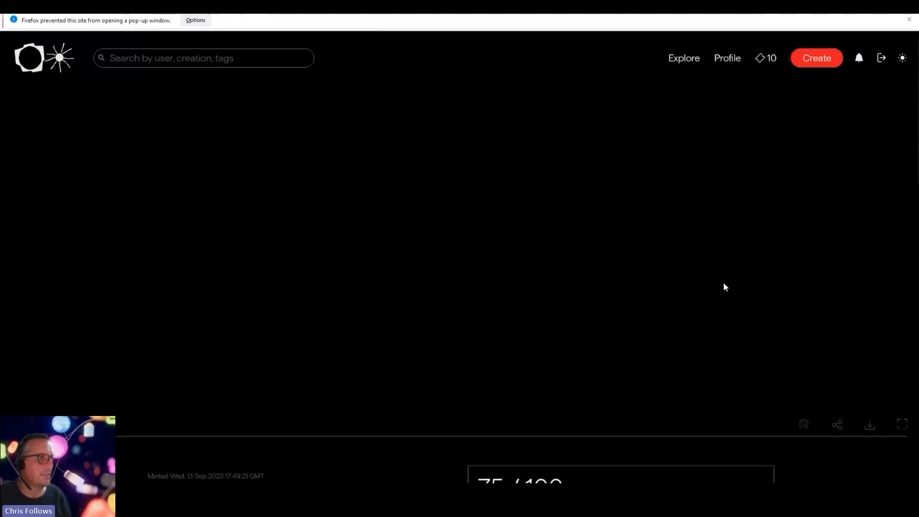
scroll(728, 175, down, 5)
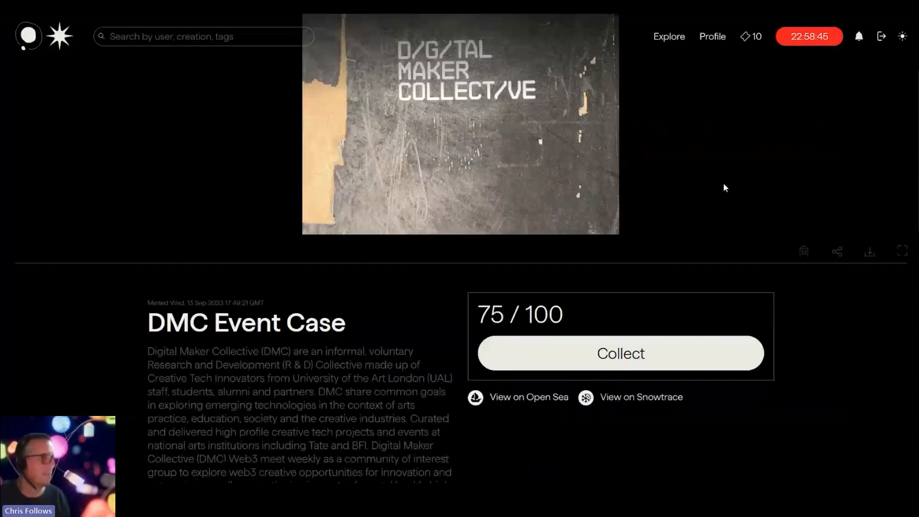
scroll(722, 184, down, 1)
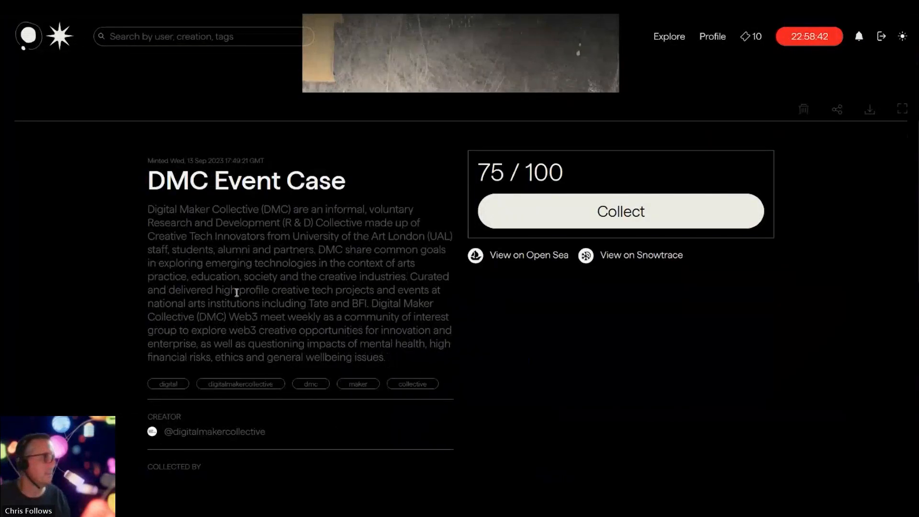
scroll(385, 323, up, 1)
scroll(398, 324, up, 5)
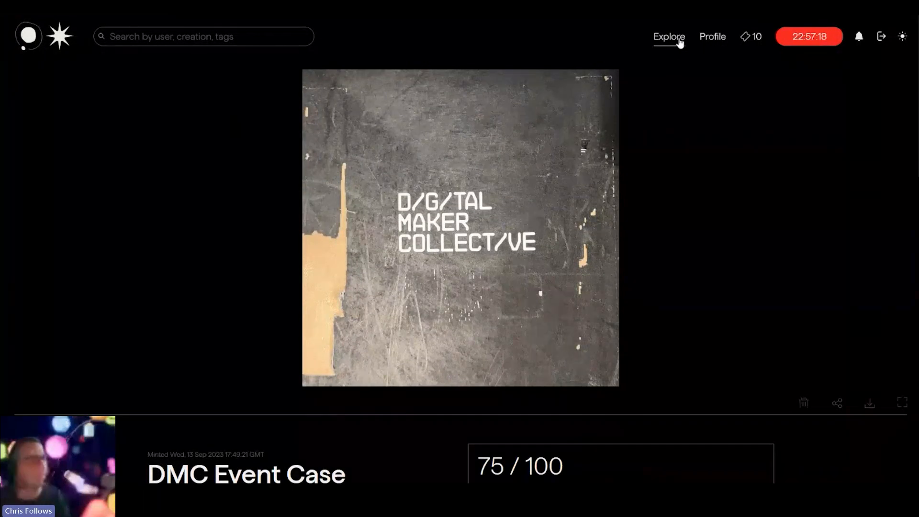
Step: Browse the most recent creations in the Explore feed and read the explanation of mint passes
click(669, 36)
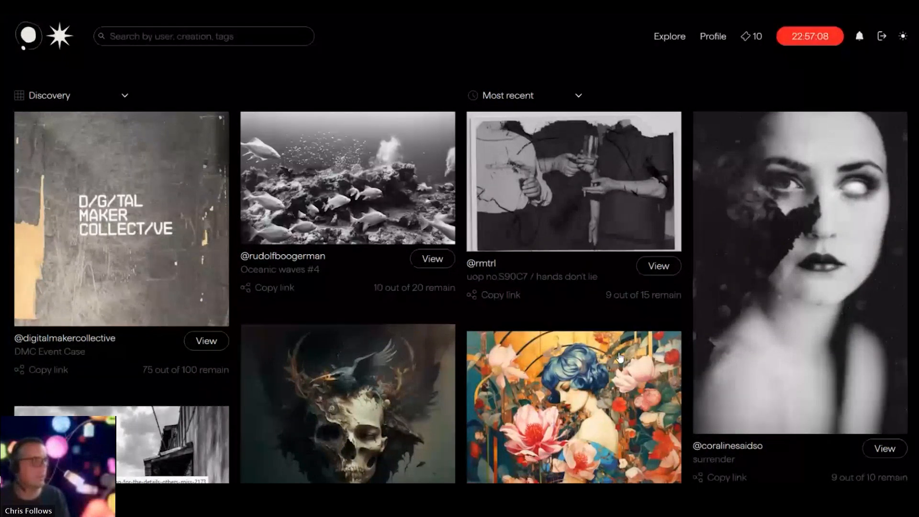
scroll(618, 357, down, 2)
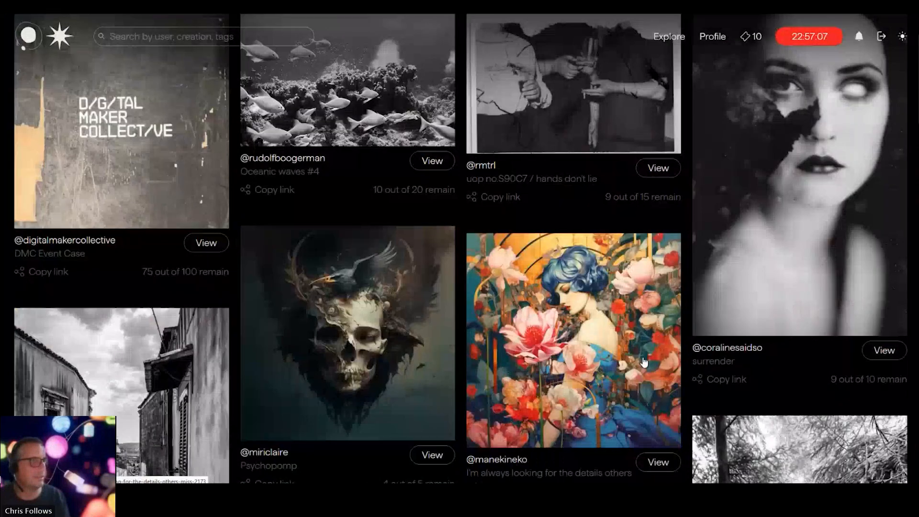
scroll(548, 332, down, 6)
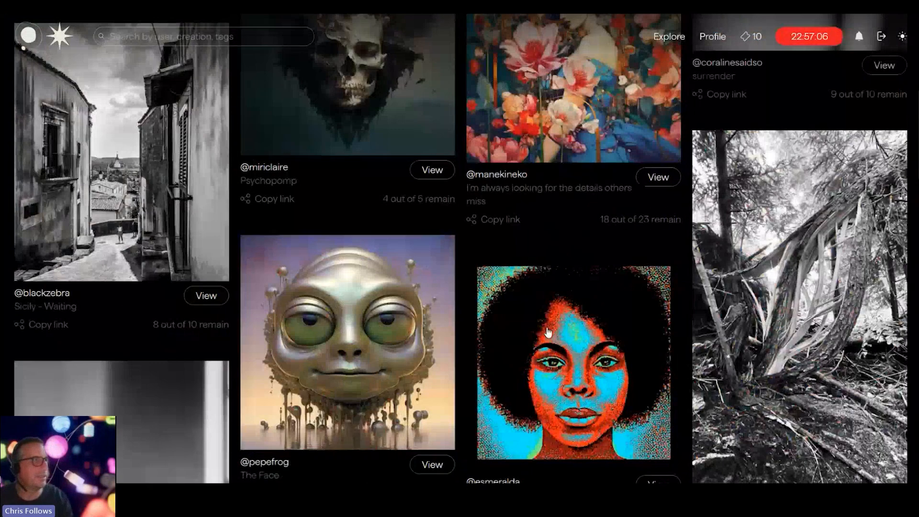
scroll(547, 329, down, 1)
scroll(546, 327, down, 4)
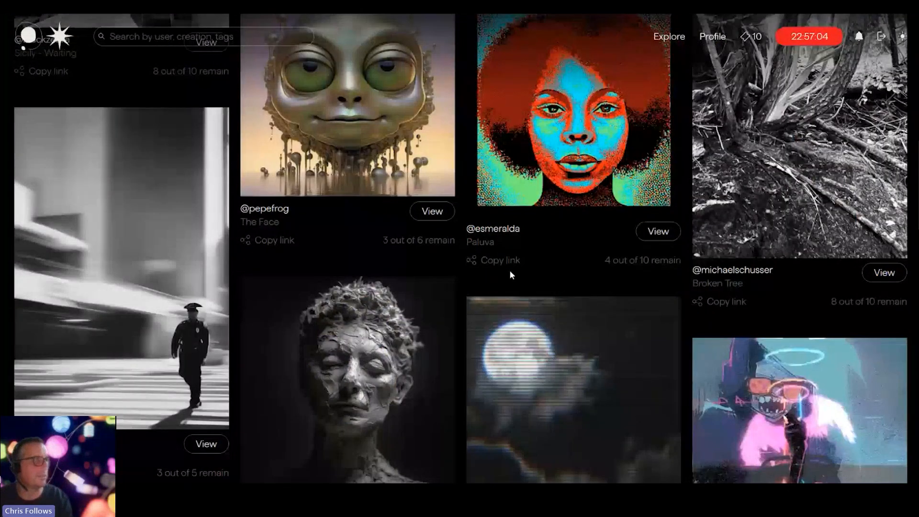
scroll(510, 274, down, 7)
scroll(526, 262, down, 8)
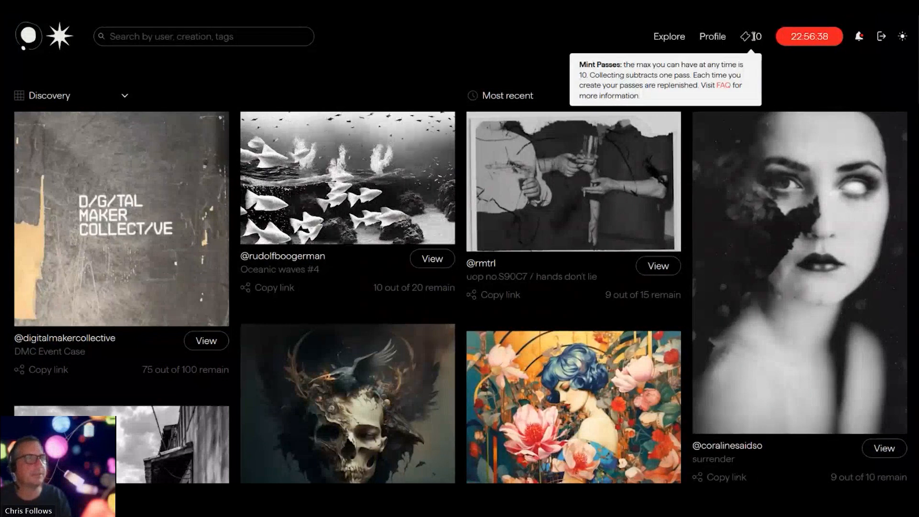
mouse_move(744, 37)
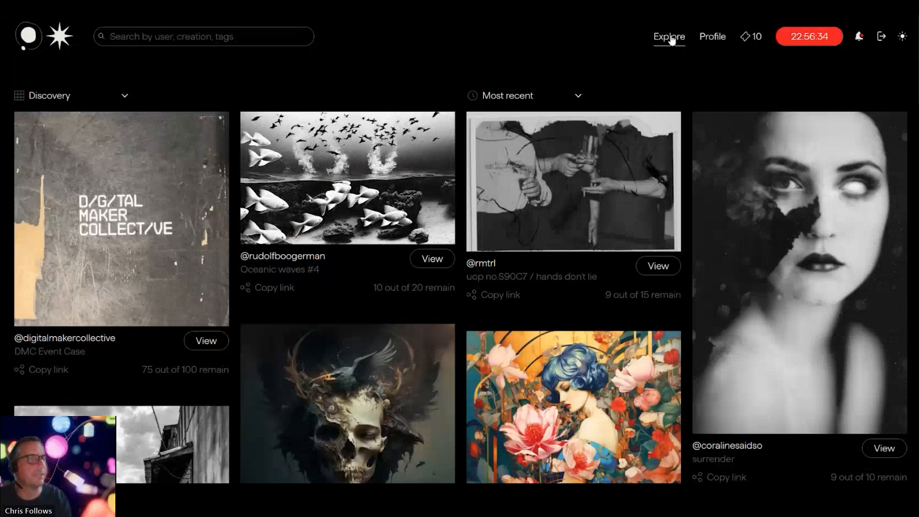
Step: Open the Digital Maker Collective profile and look over its created works
click(722, 40)
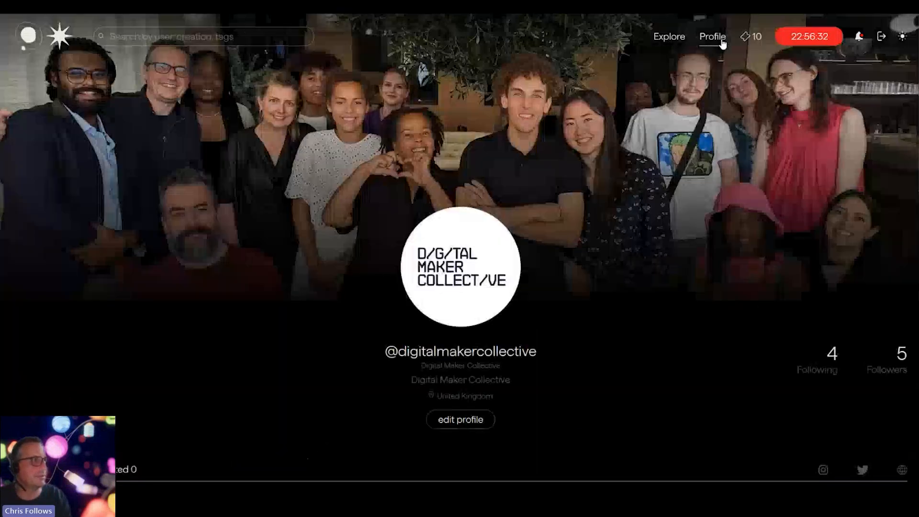
scroll(696, 223, down, 3)
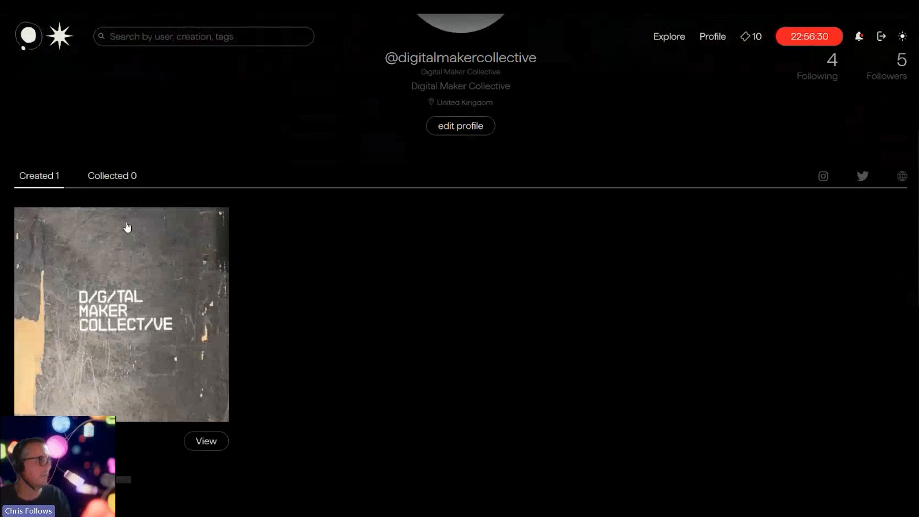
scroll(767, 144, up, 3)
Step: Open the second account in the profile's following list and look through that artist's creations
click(831, 218)
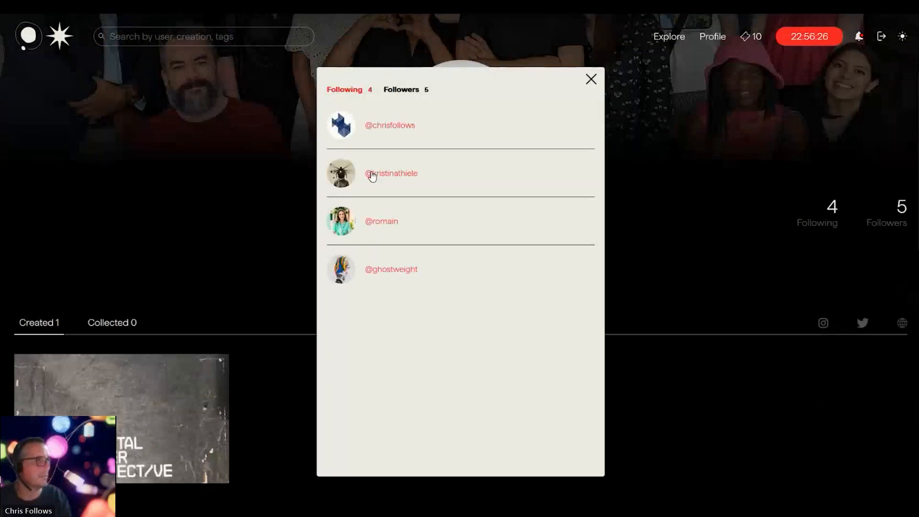
click(372, 174)
scroll(694, 217, down, 8)
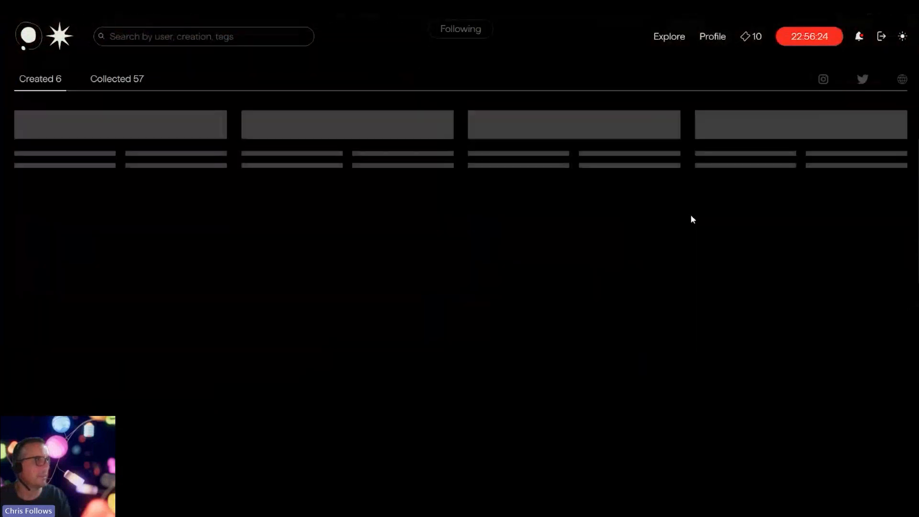
scroll(680, 259, down, 1)
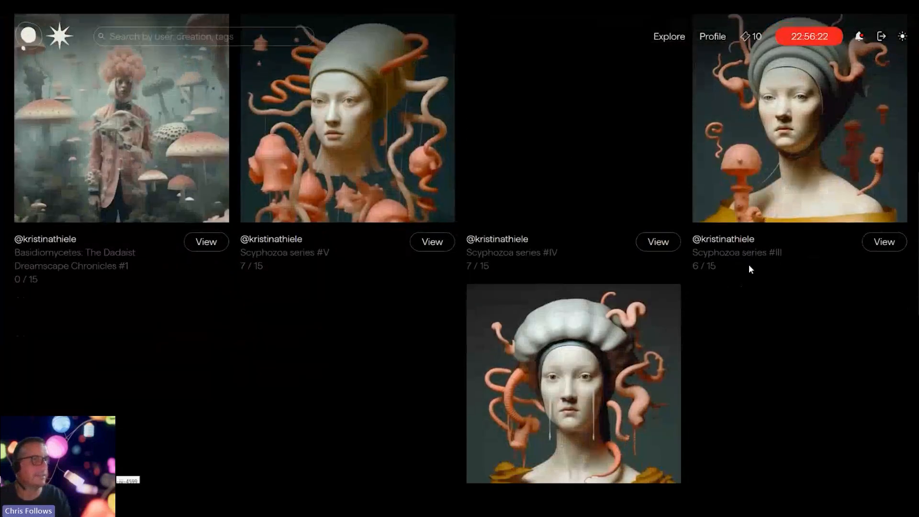
scroll(749, 267, down, 1)
scroll(744, 250, up, 1)
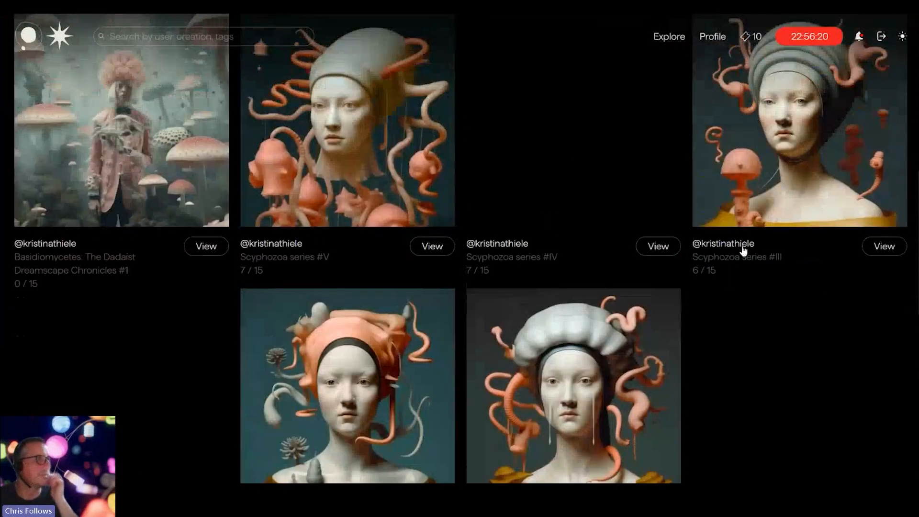
Step: Collect the Scyphozoa series #V creation and approve the wallet's signature request
click(432, 246)
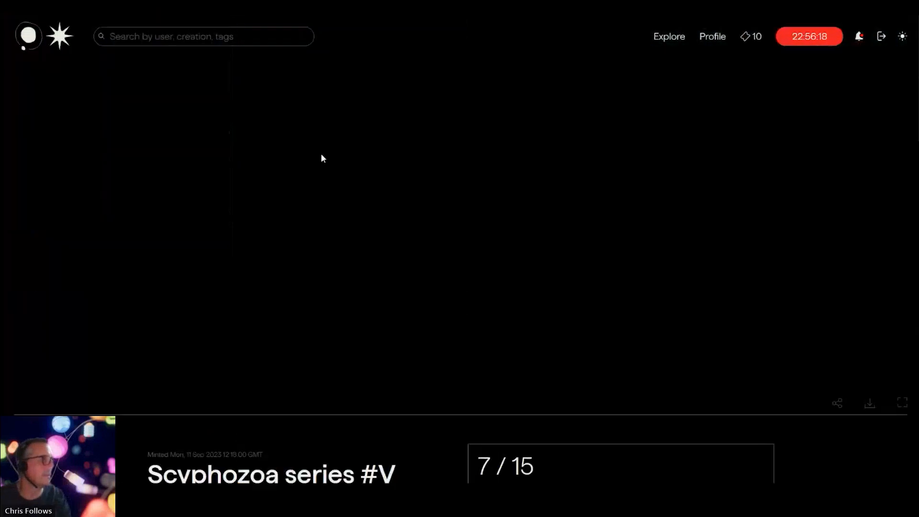
scroll(591, 293, down, 5)
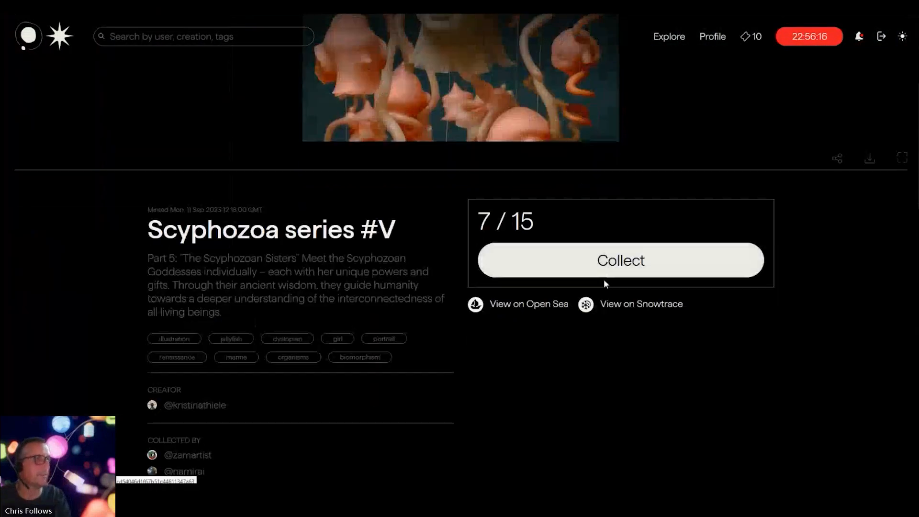
click(613, 260)
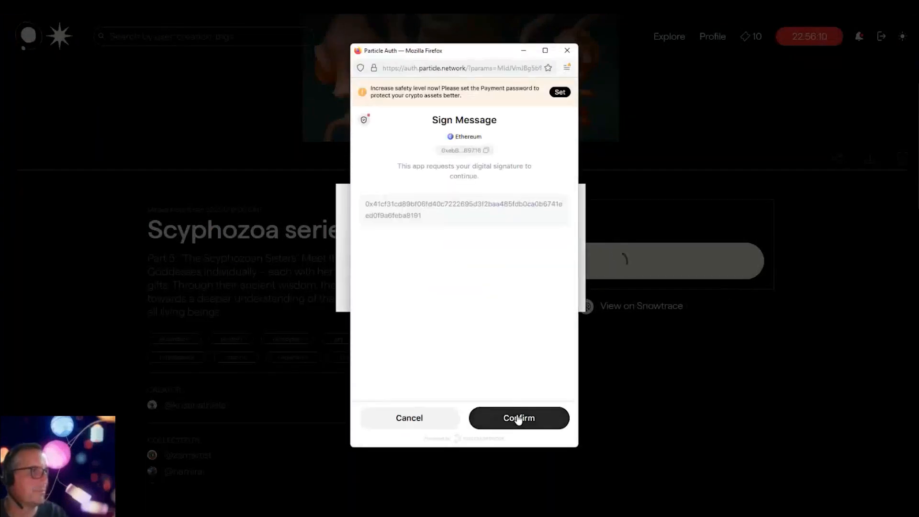
click(518, 417)
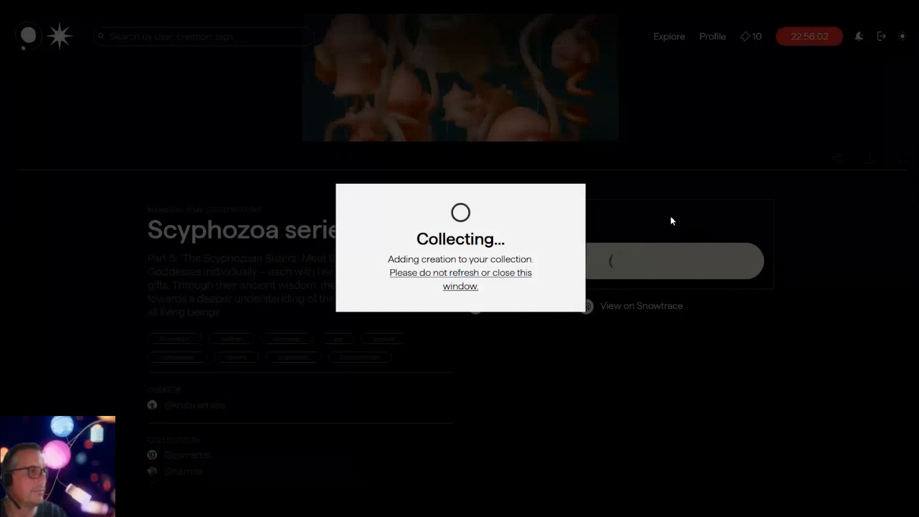
Step: Return to the Digital Maker Collective profile and open the list of accounts it follows
click(712, 37)
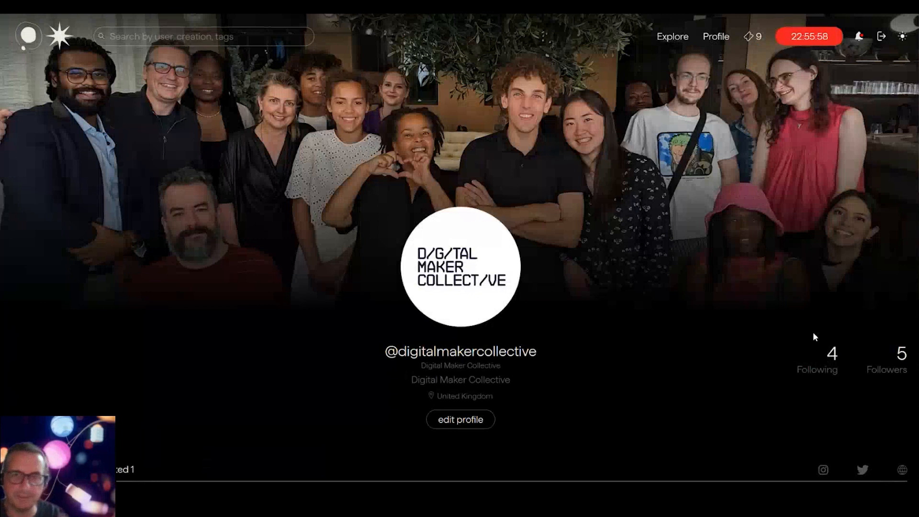
click(832, 355)
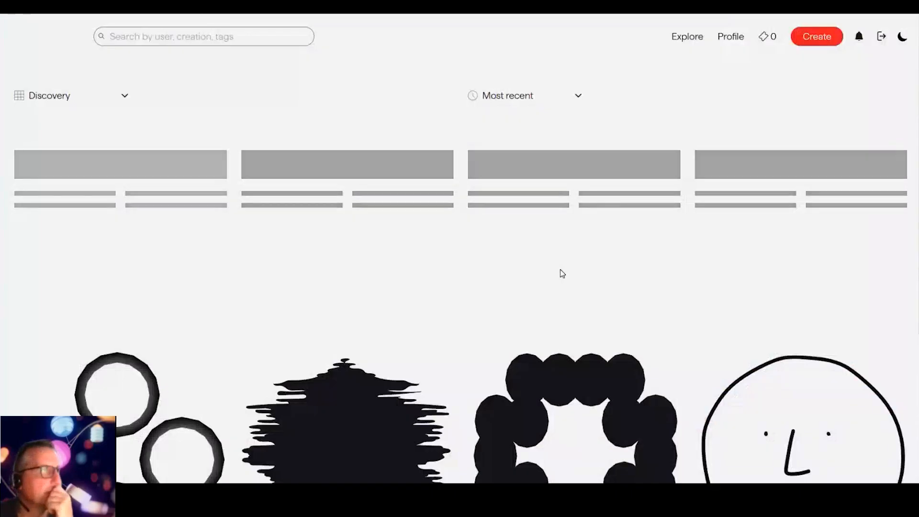
Step: Find DMC Event Case in the discovery feed and open it to review its remaining editions and collectors
scroll(584, 268, down, 3)
scroll(605, 263, down, 10)
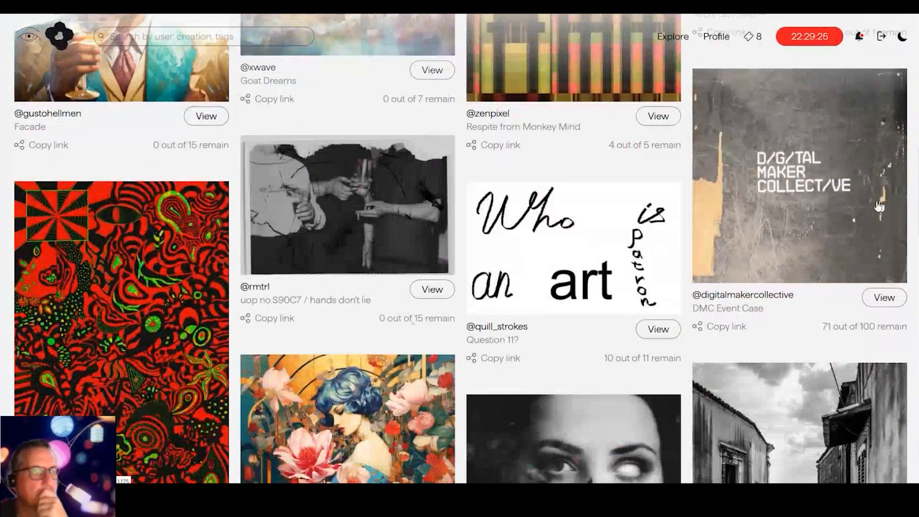
click(883, 298)
scroll(761, 278, down, 9)
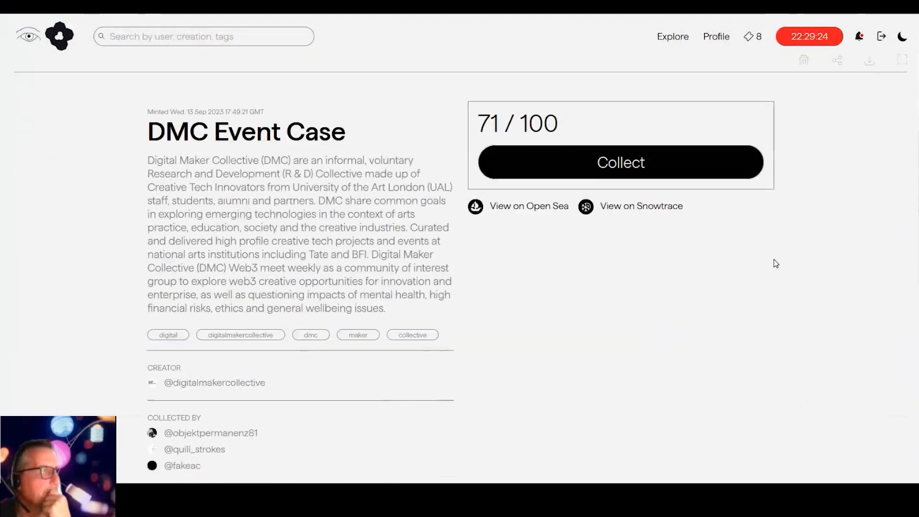